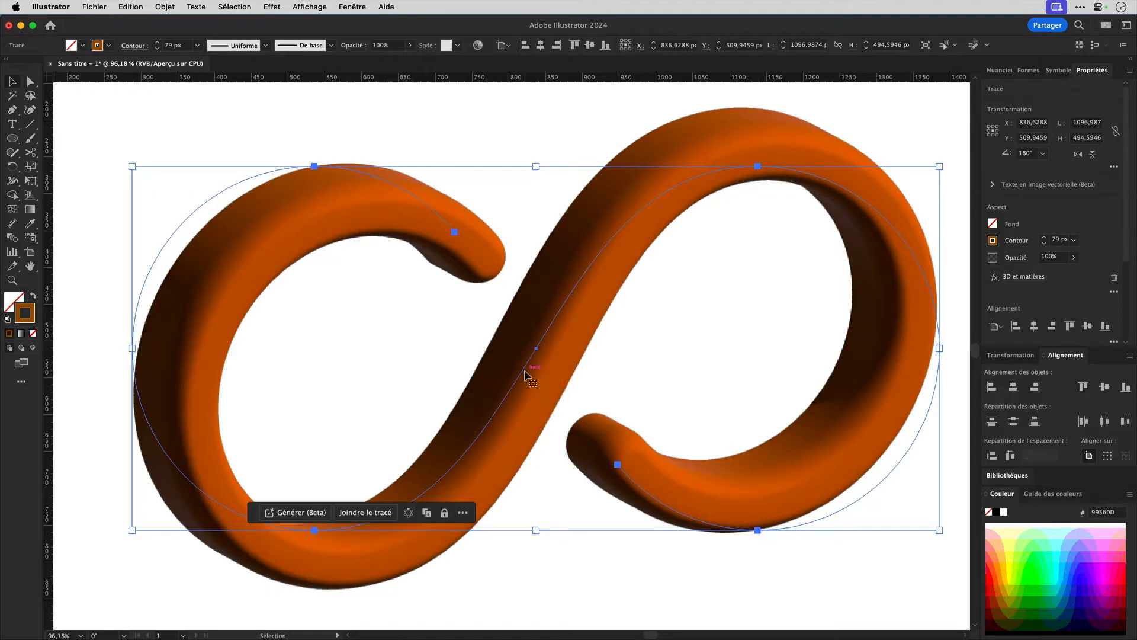
- Delete the existing 3D infinity path and draw an unfilled circle about 378 px in diameter on the canvas's left half
{"action": "key", "text": "Delete"}
{"action": "left_click", "coordinate": [11, 137]}
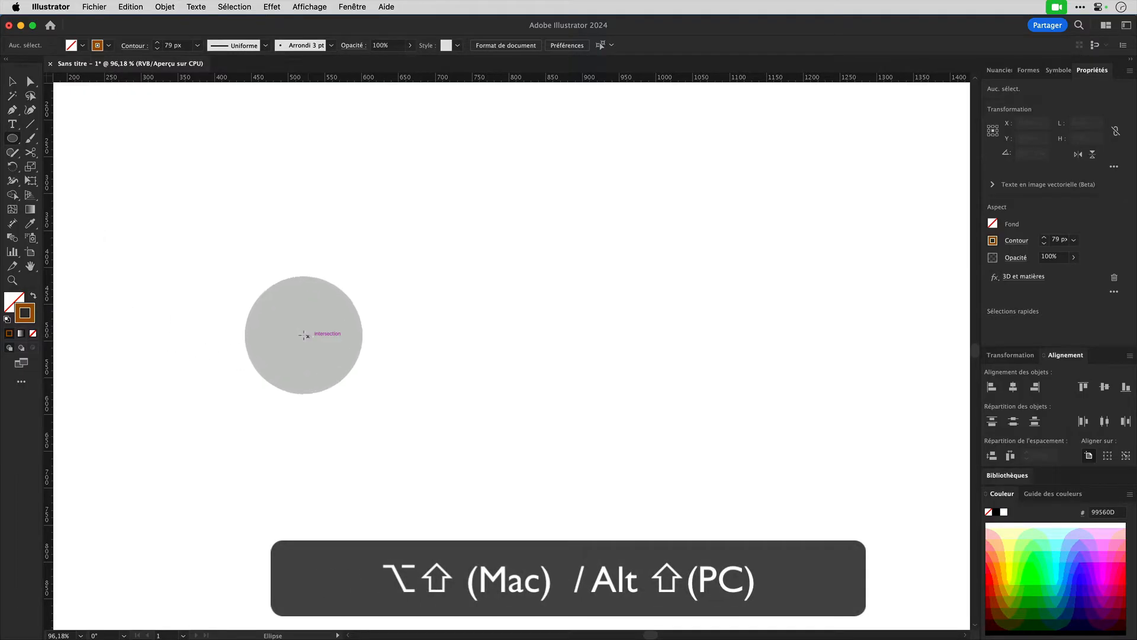
{"action": "left_click_drag", "start_coordinate": [304, 336], "coordinate": [169, 248]}
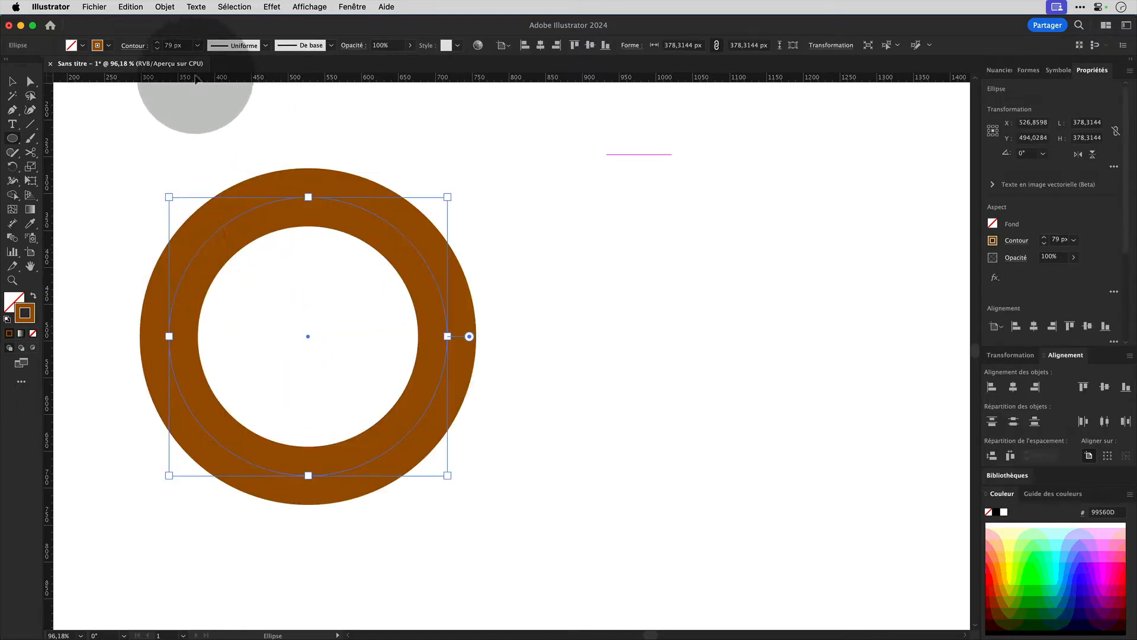
- Set the circle's stroke weight to 1 px
{"action": "left_click", "coordinate": [170, 45]}
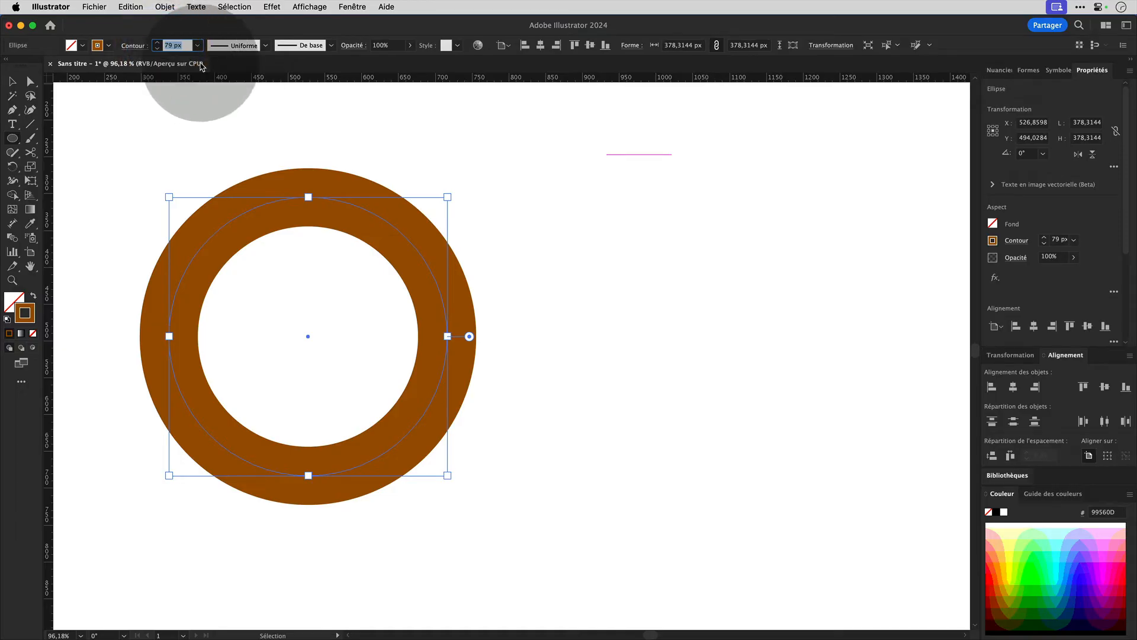
{"action": "type", "text": "1"}
{"action": "key", "text": "Return"}
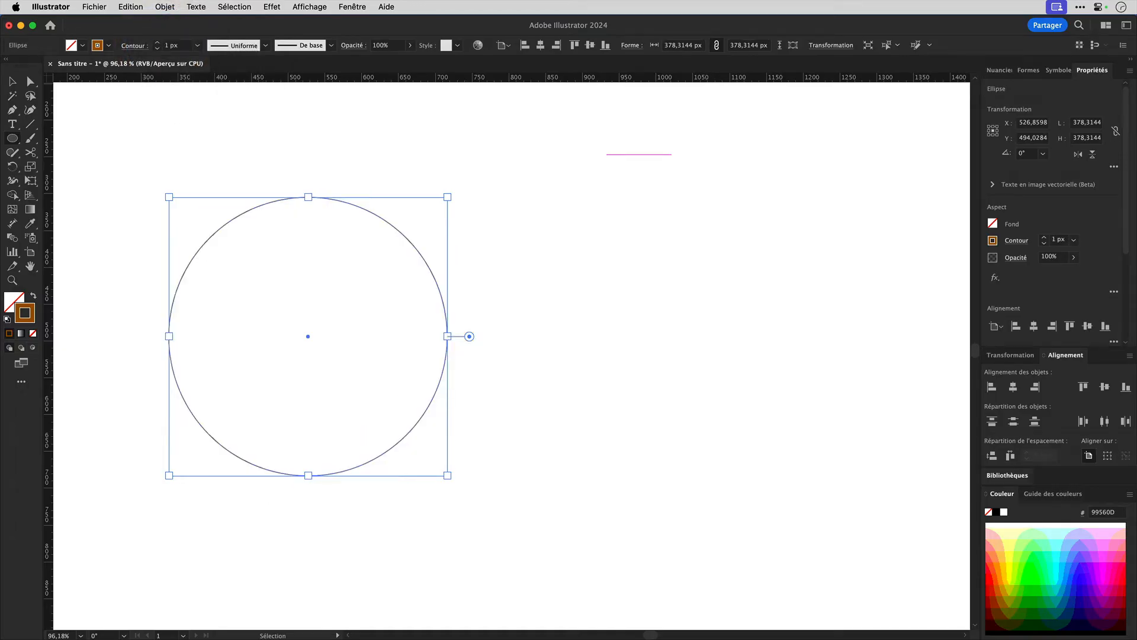
- Duplicate the circle about 475 px to its right at the same height, leaving a gap between the two, and deselect
{"action": "left_click", "coordinate": [11, 81]}
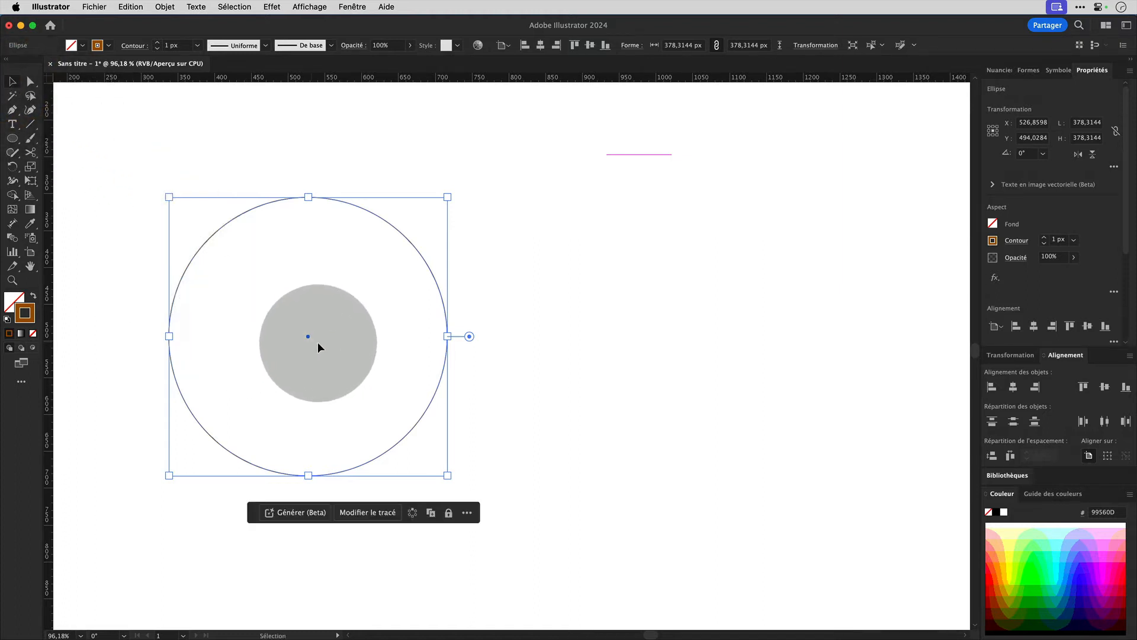
{"action": "left_click", "coordinate": [307, 335]}
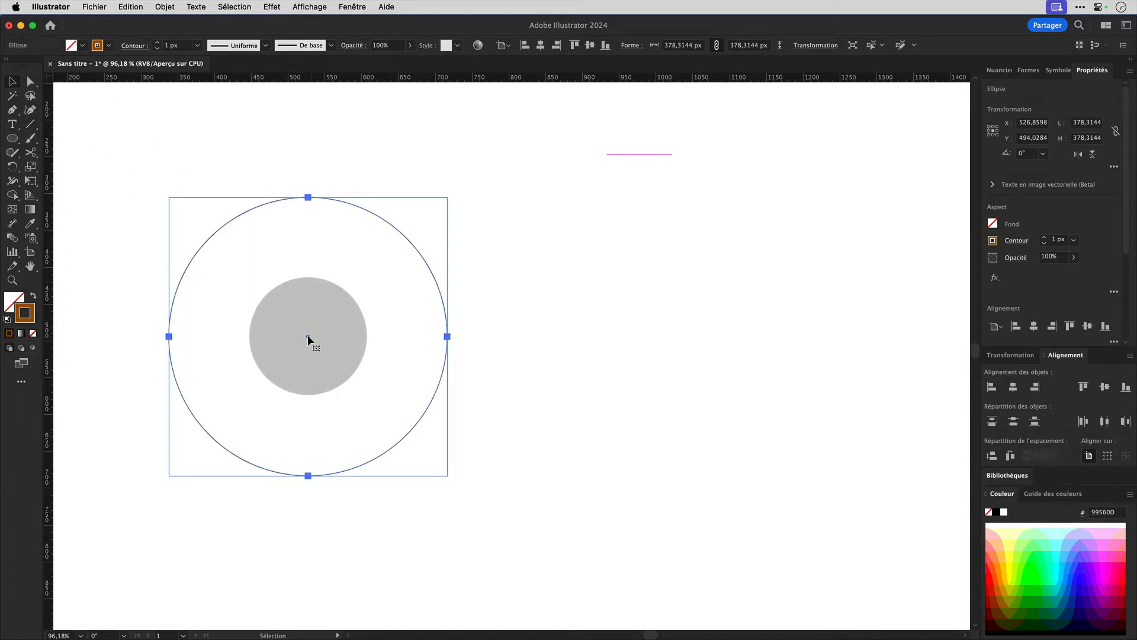
{"action": "left_click_drag", "start_coordinate": [307, 335], "coordinate": [656, 337]}
{"action": "left_click", "coordinate": [205, 170]}
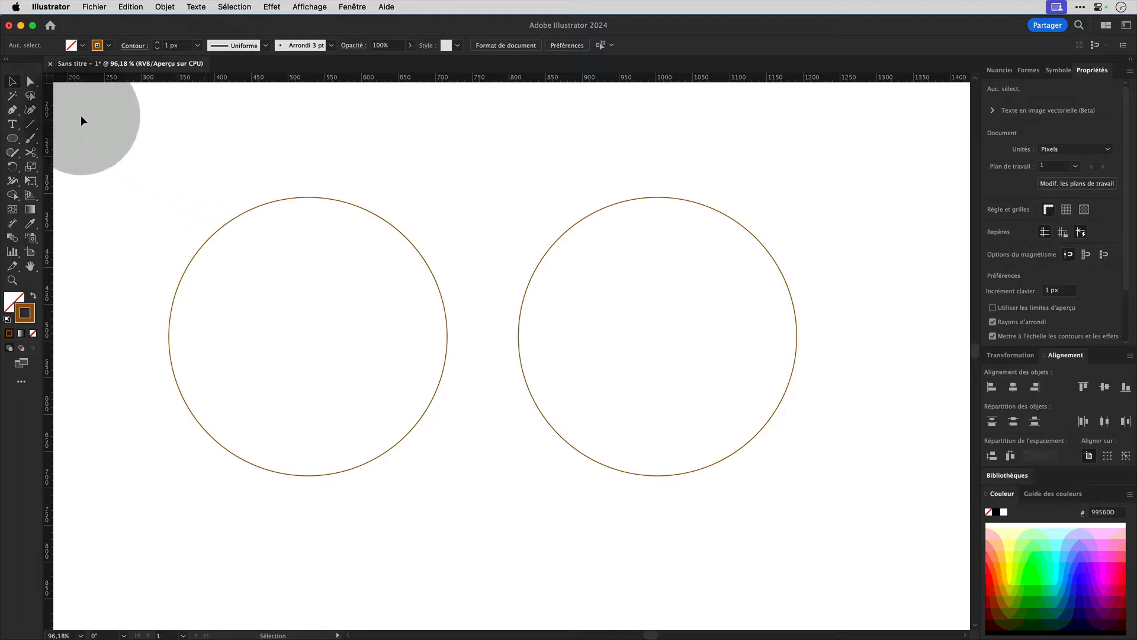
- Delete the lower-right quarter segment of the left circle with the Direct Selection tool
{"action": "left_click", "coordinate": [30, 81]}
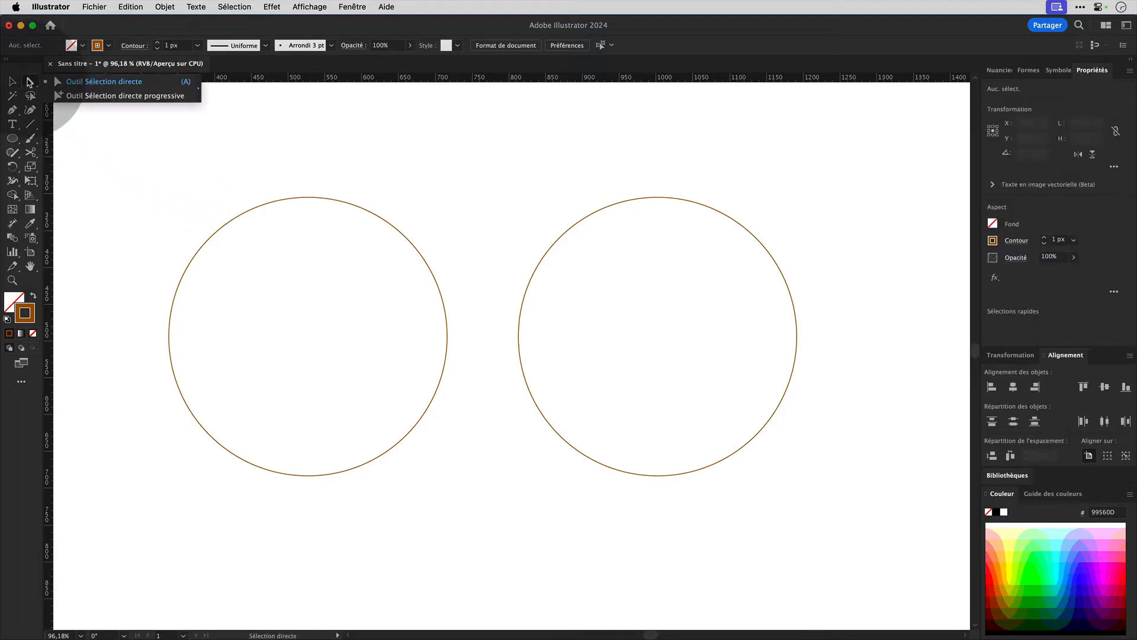
{"action": "left_click", "coordinate": [79, 88]}
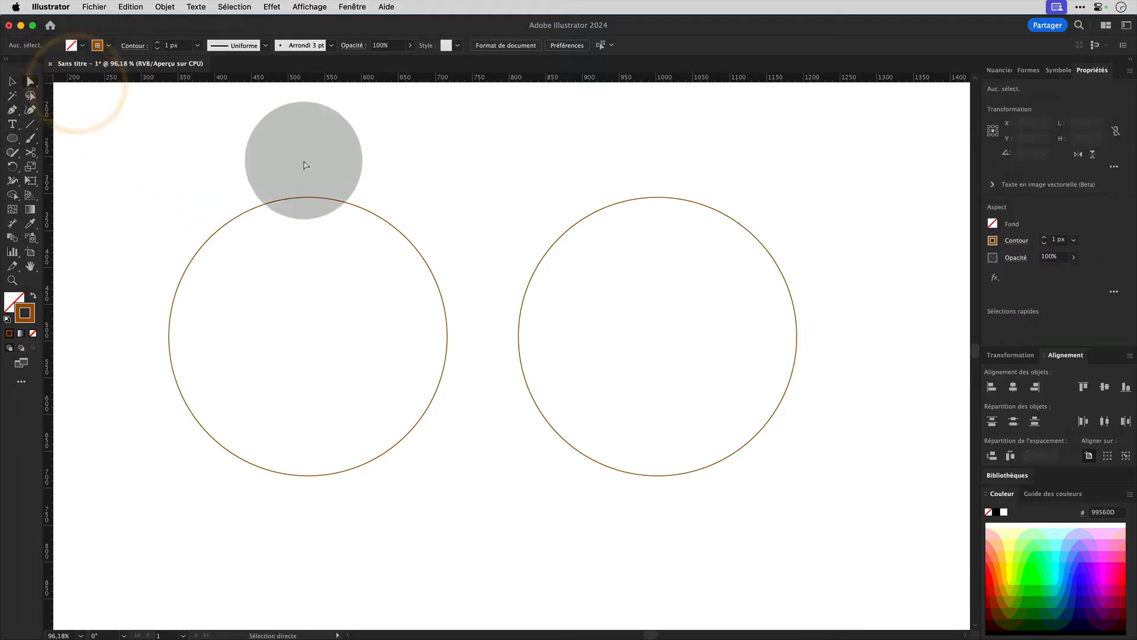
{"action": "left_click", "coordinate": [413, 430]}
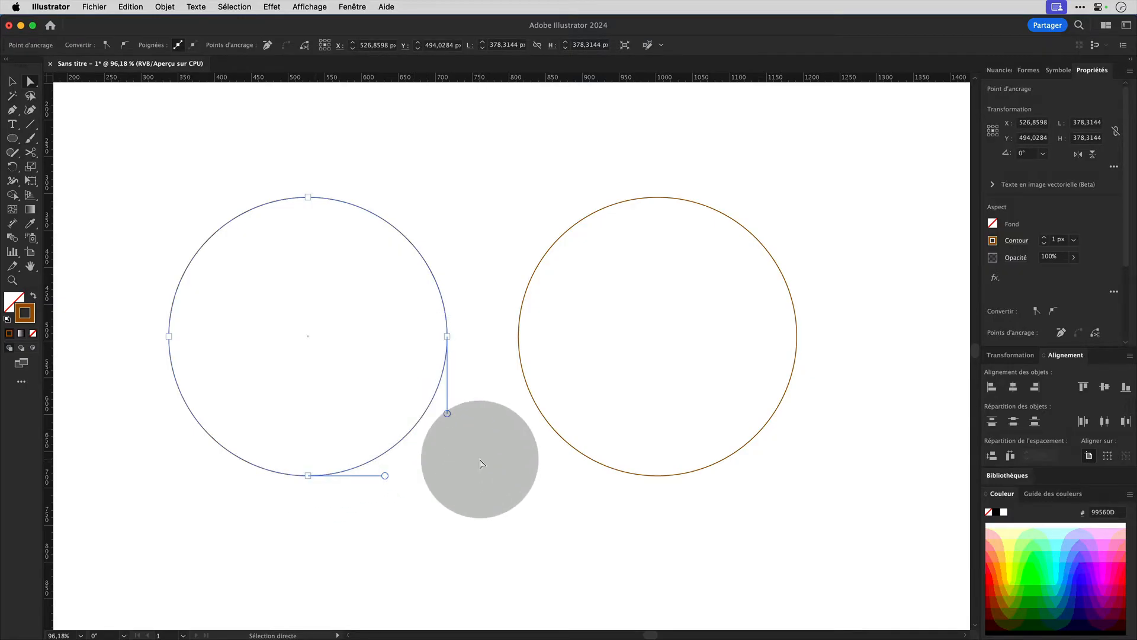
{"action": "key", "text": "BackSpace"}
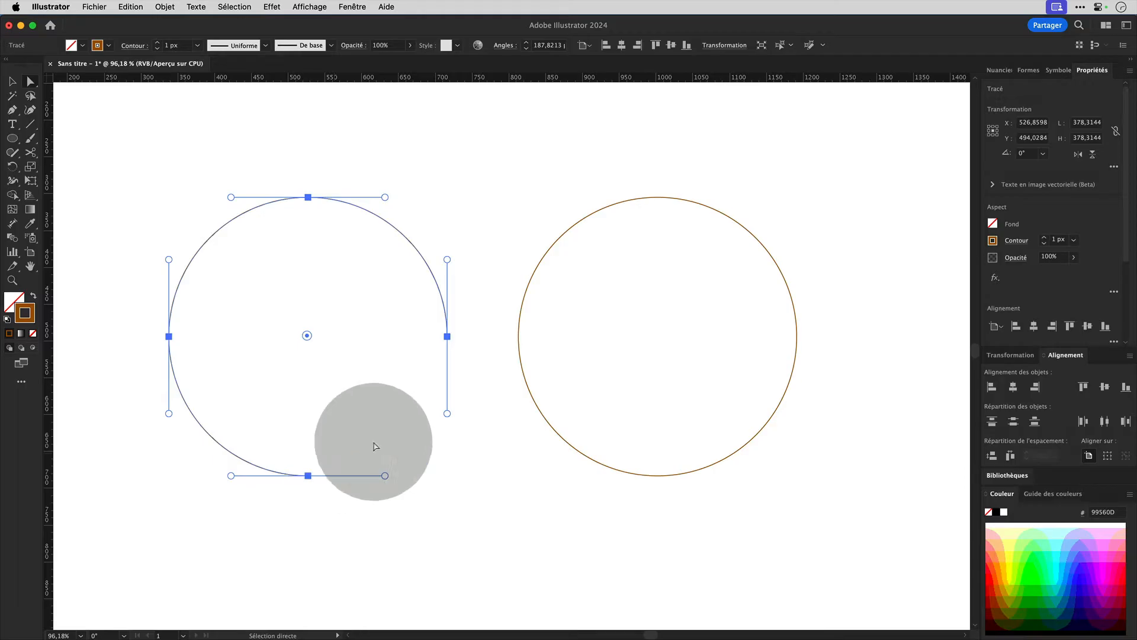
- Delete the upper-left quarter segment of the right circle and deselect the path
{"action": "left_click", "coordinate": [575, 228]}
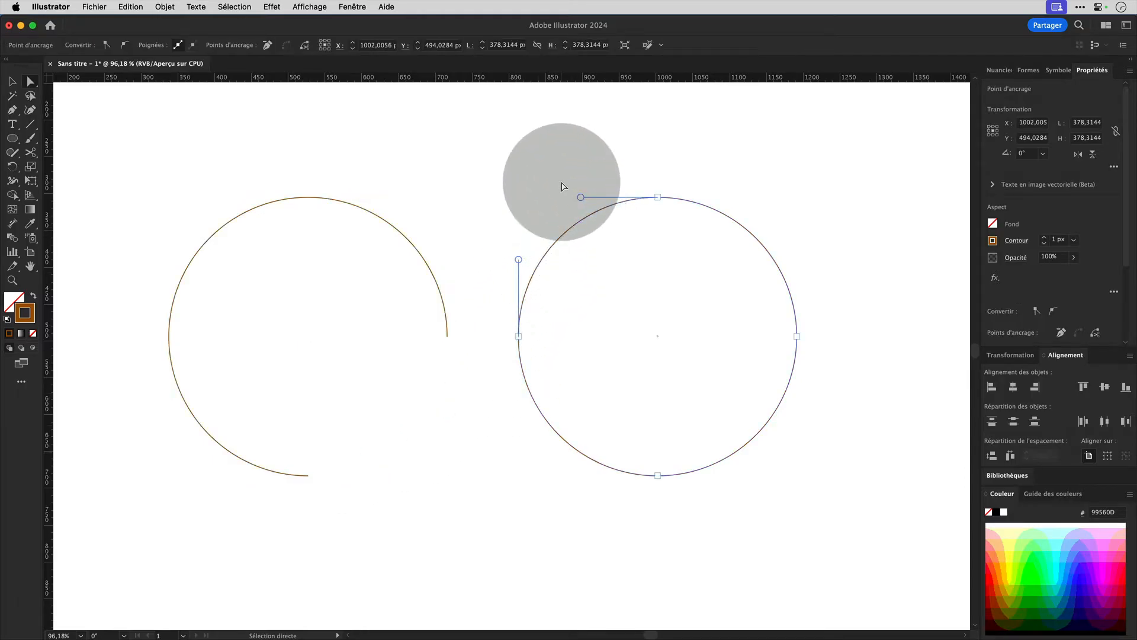
{"action": "key", "text": "BackSpace"}
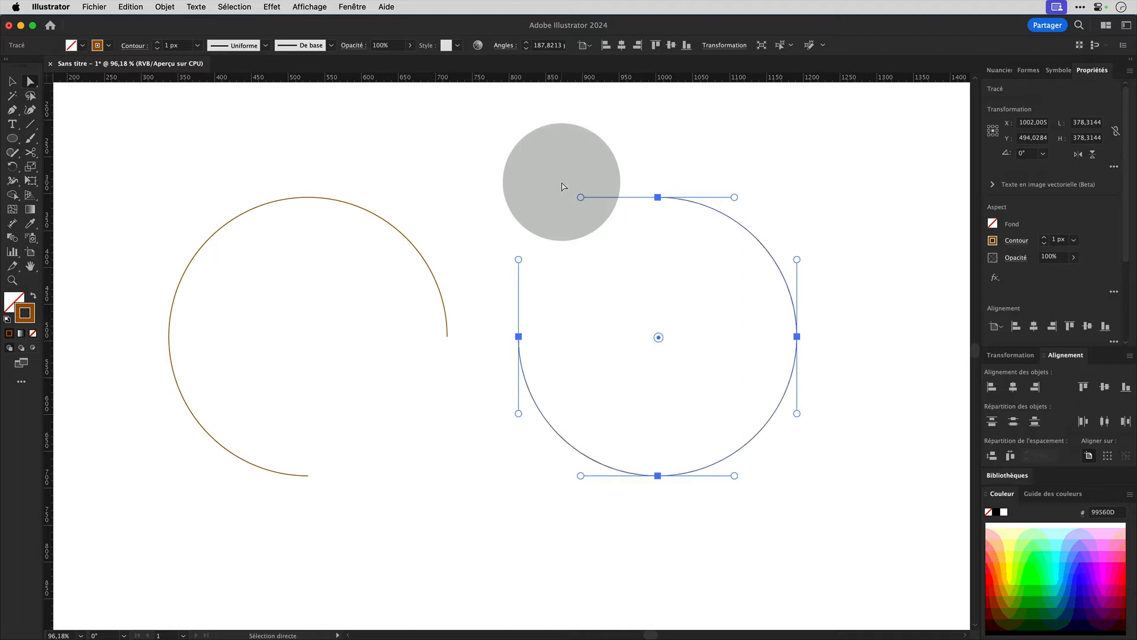
{"action": "left_click", "coordinate": [532, 221]}
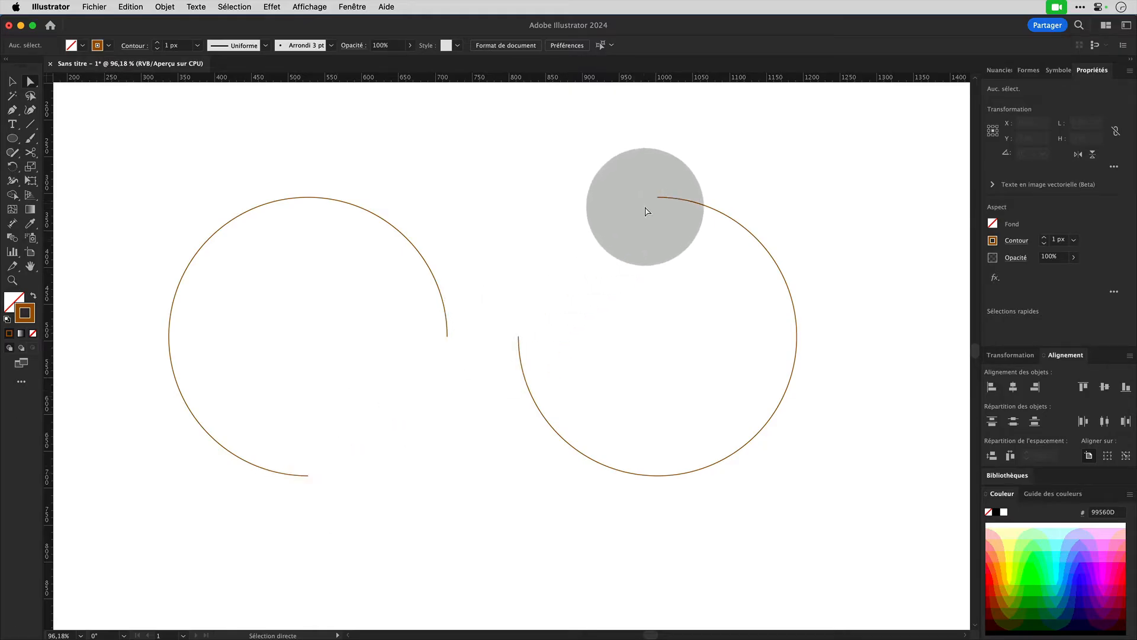
- Join the right arc's top endpoint to the left arc's bottom endpoint with a straight segment
{"action": "left_click", "coordinate": [657, 197]}
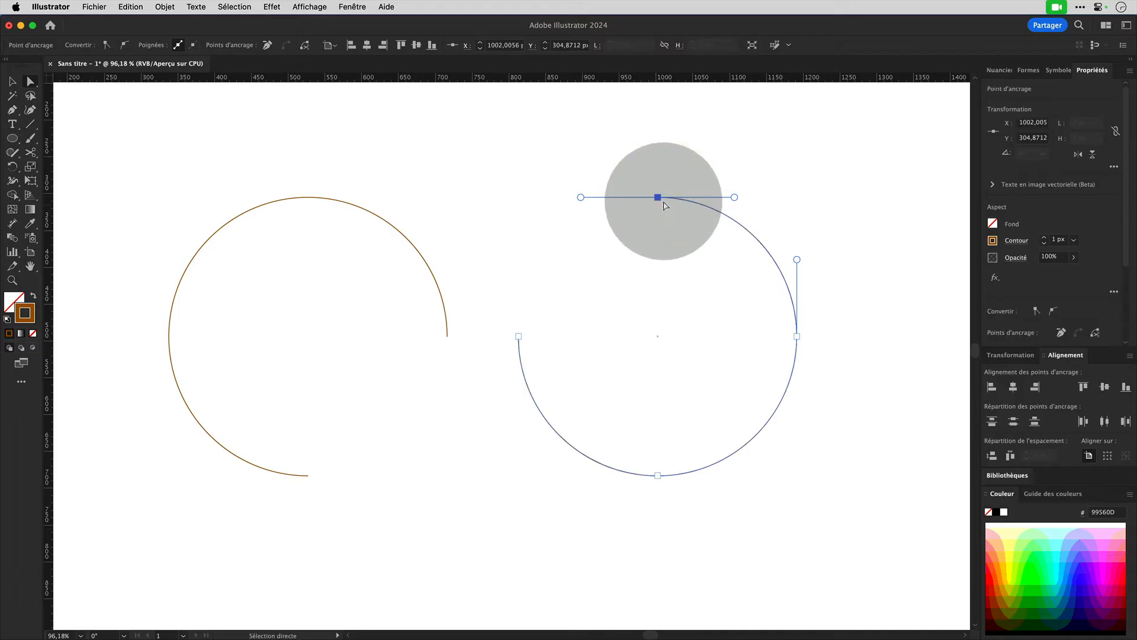
{"action": "left_click", "coordinate": [309, 477], "text": "shift"}
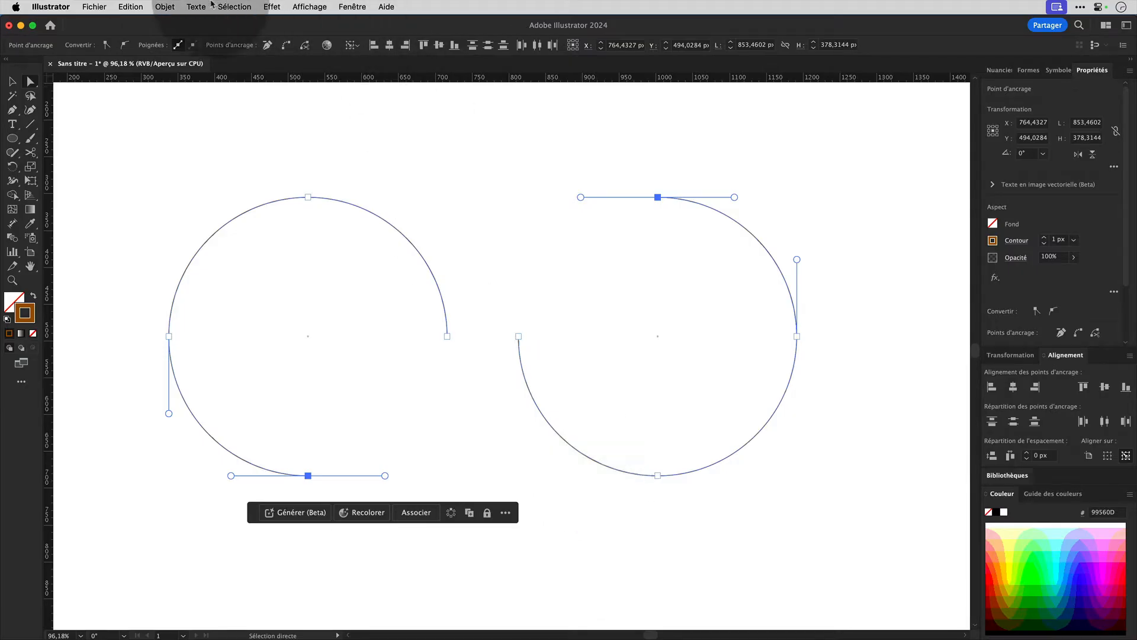
{"action": "left_click", "coordinate": [163, 6]}
{"action": "mouse_move", "coordinate": [224, 316]}
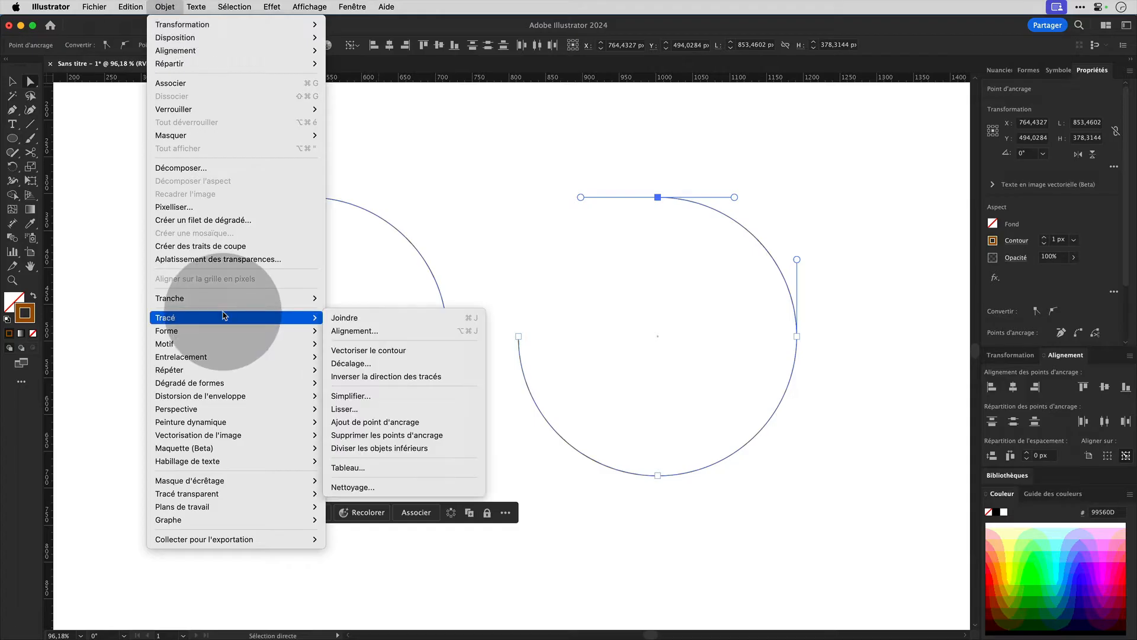
{"action": "left_click", "coordinate": [351, 318]}
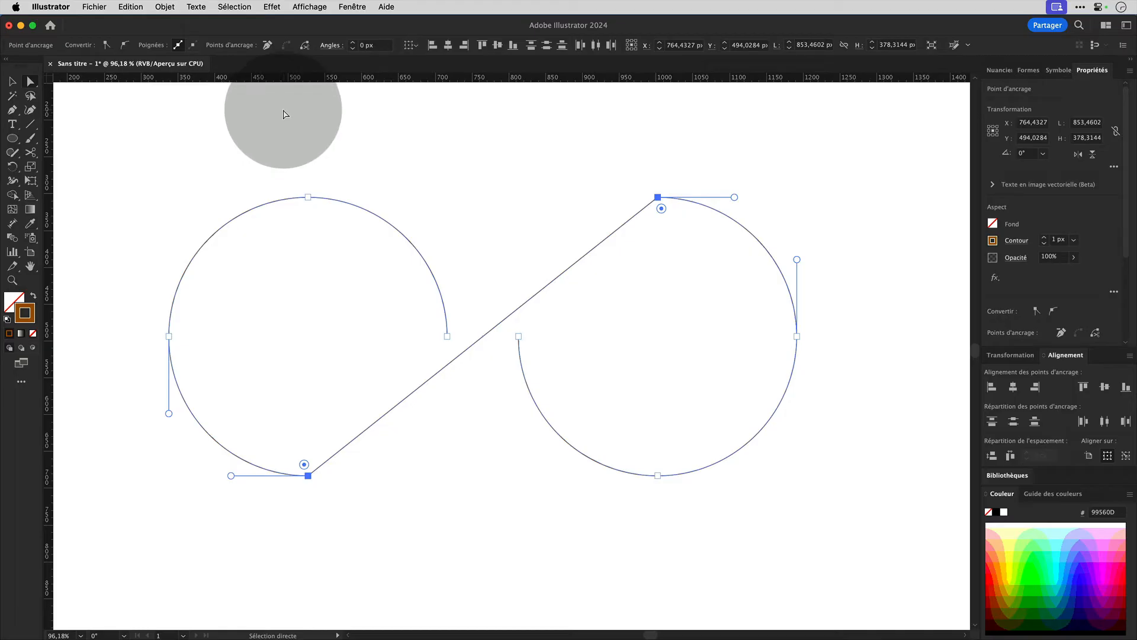
- Apply the Smooth path command (Lisser) to the two joined anchor points of the diagonal segment
{"action": "left_click", "coordinate": [163, 7]}
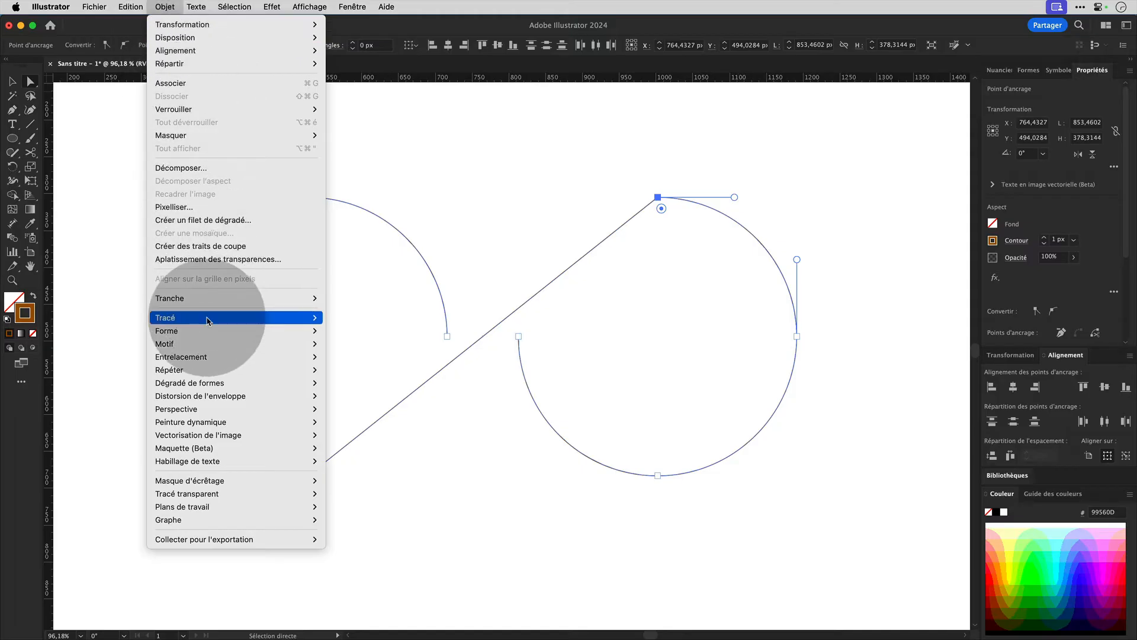
{"action": "mouse_move", "coordinate": [207, 321]}
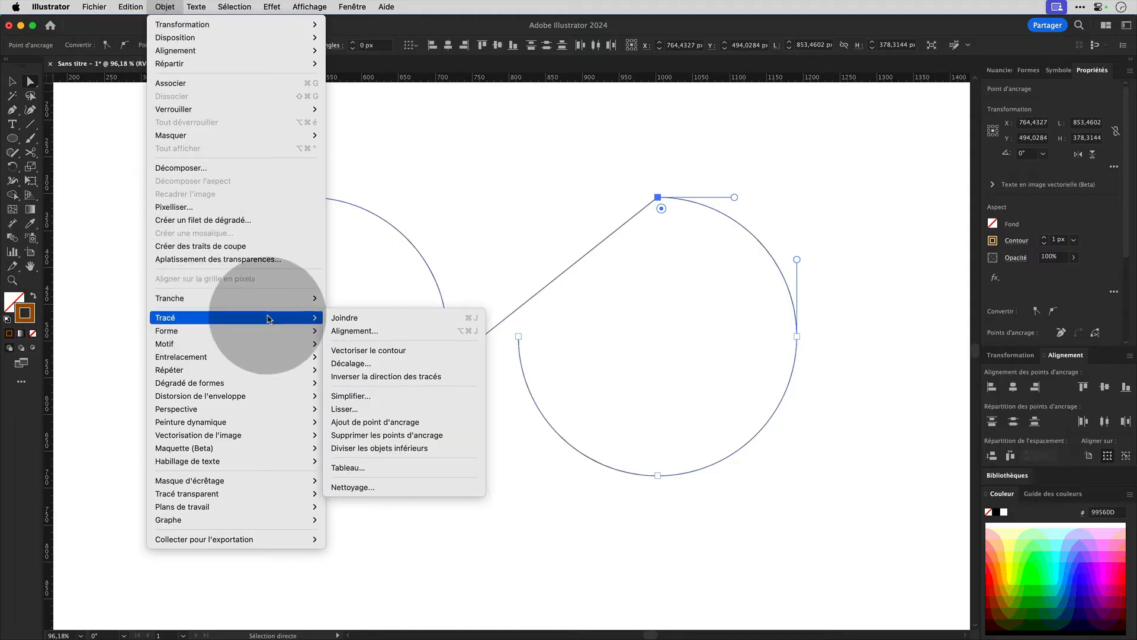
{"action": "left_click", "coordinate": [381, 410]}
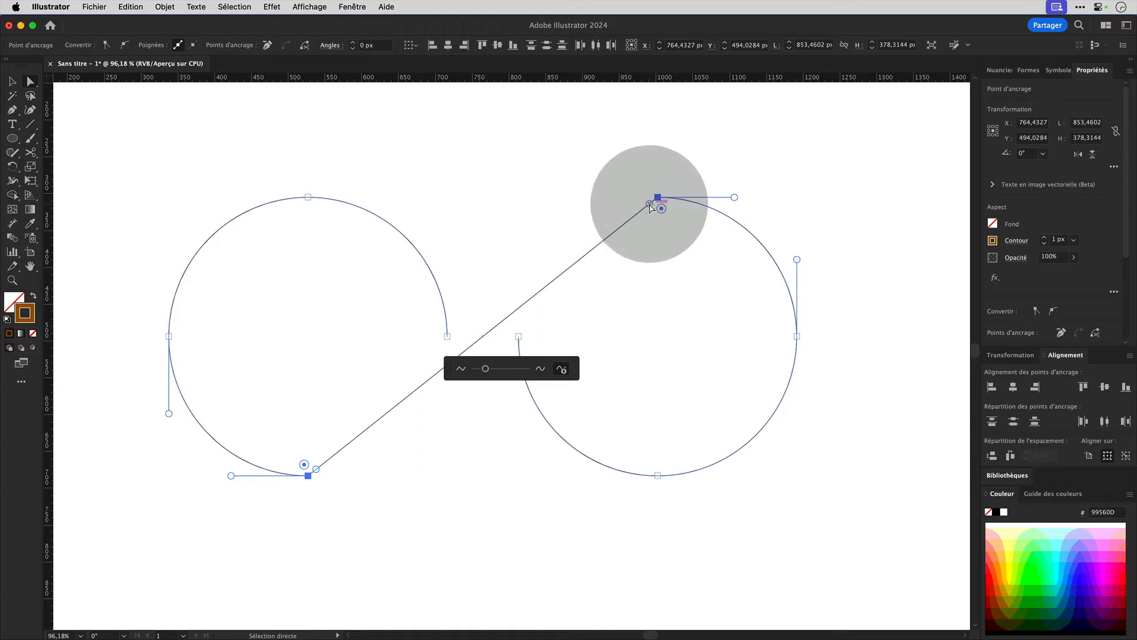
{"action": "left_click", "coordinate": [308, 7]}
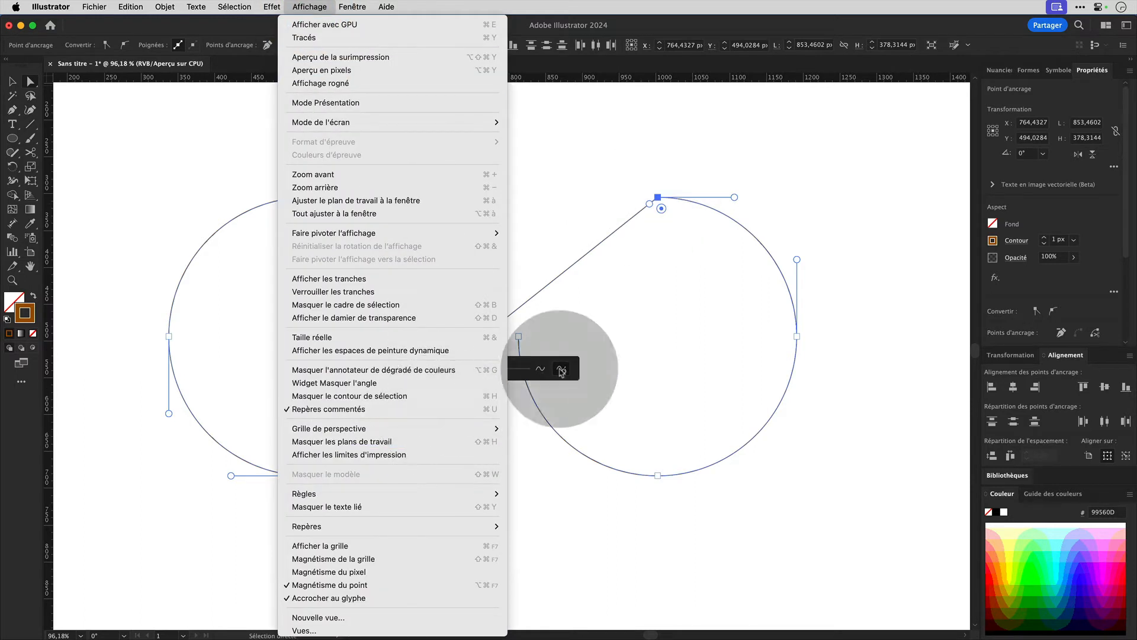
{"action": "left_click", "coordinate": [578, 183]}
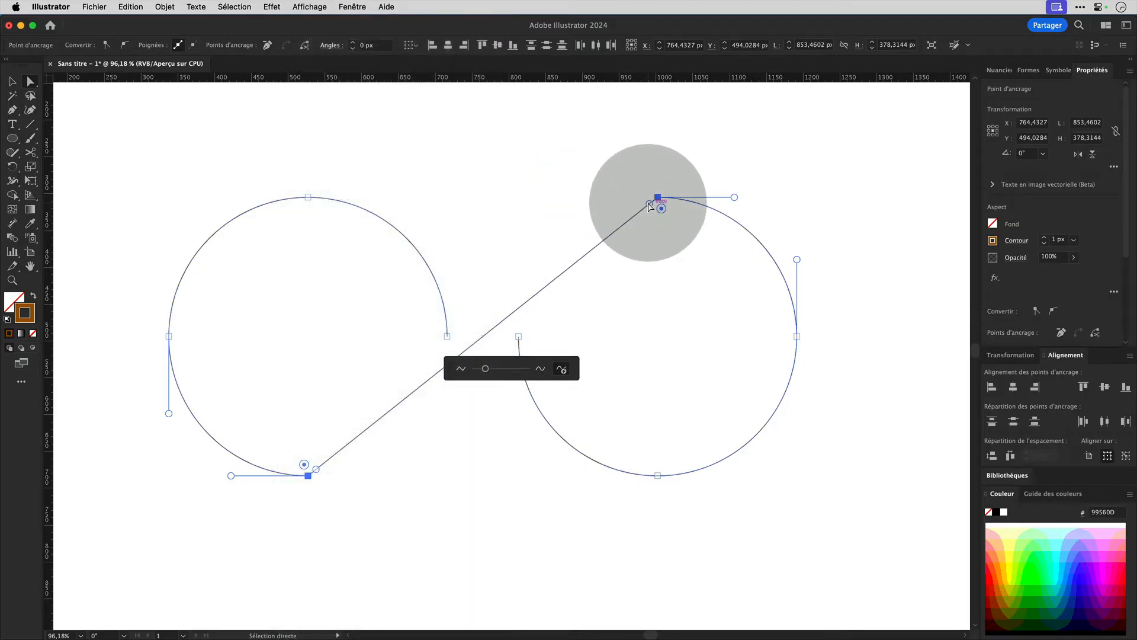
- Extend both direction handles of the diagonal segment horizontally to the midpoint between the circles, bending it into a symmetrical S-curve
{"action": "left_click_drag", "start_coordinate": [650, 206], "coordinate": [482, 196]}
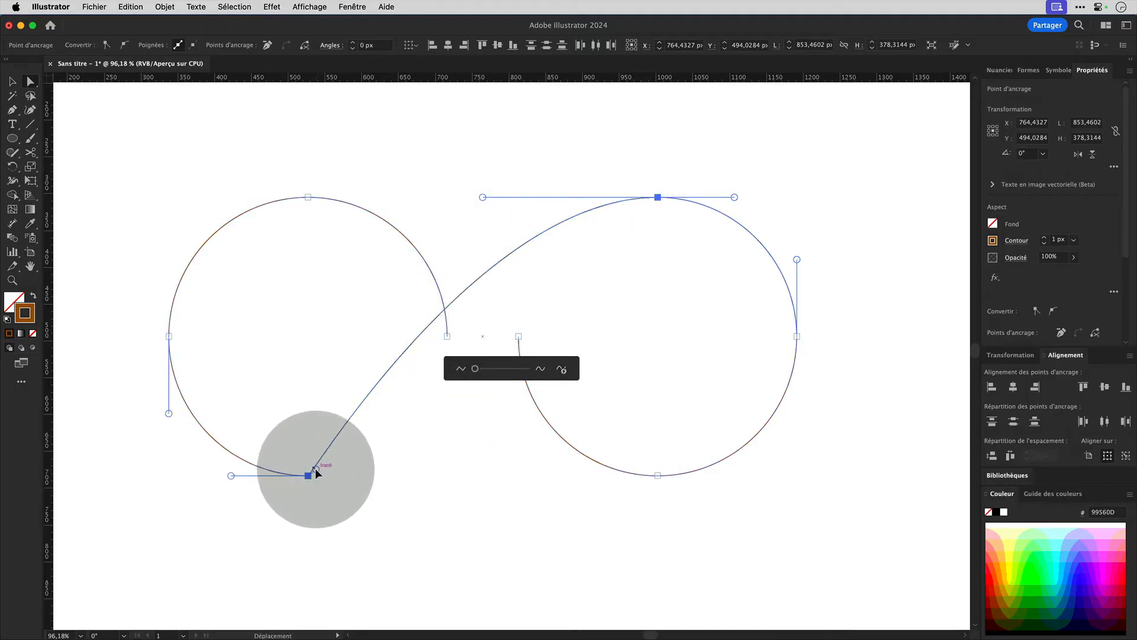
{"action": "left_click_drag", "start_coordinate": [322, 472], "coordinate": [487, 478]}
{"action": "left_click", "coordinate": [13, 82]}
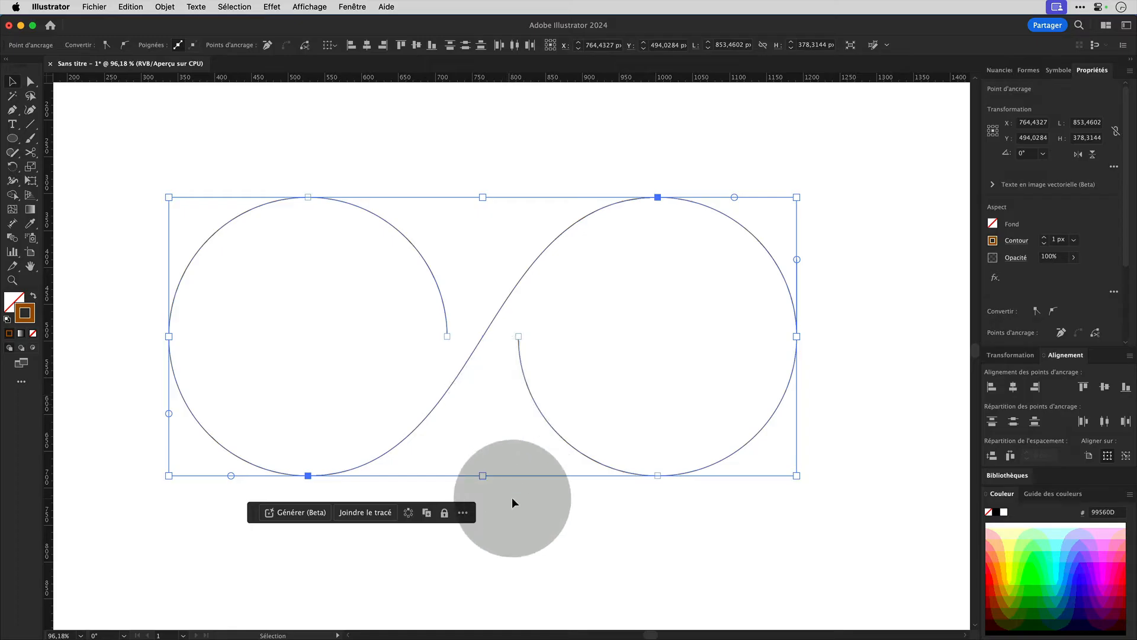
{"action": "key", "text": "a"}
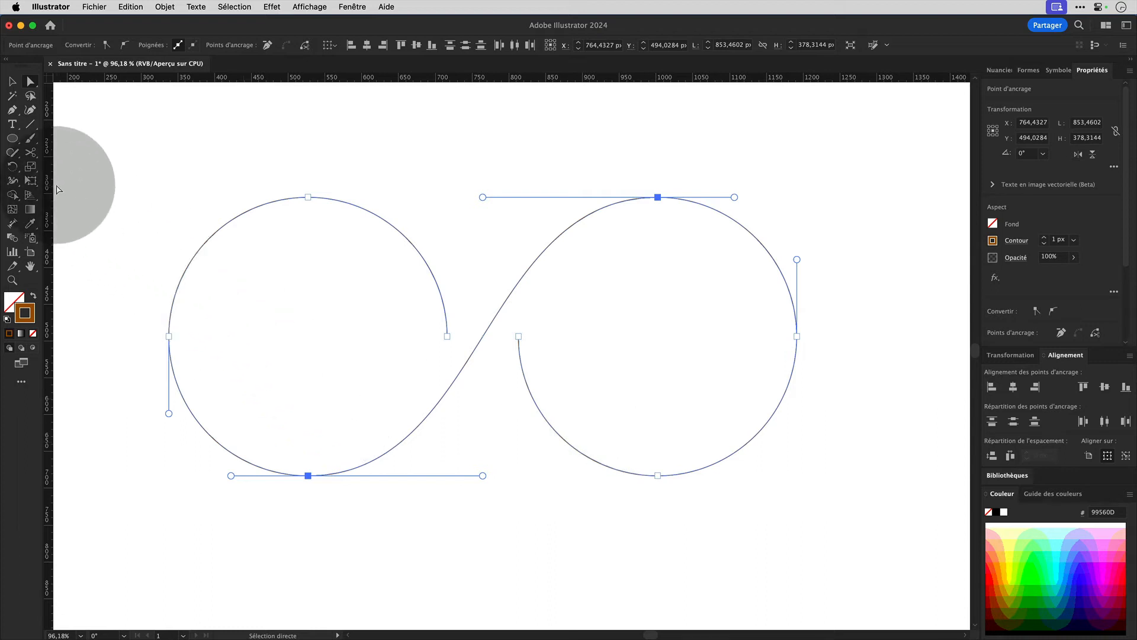
- Cut the left loop's upper-right arc with the Scissors tool and delete the short piece below the cut
{"action": "left_click", "coordinate": [30, 153]}
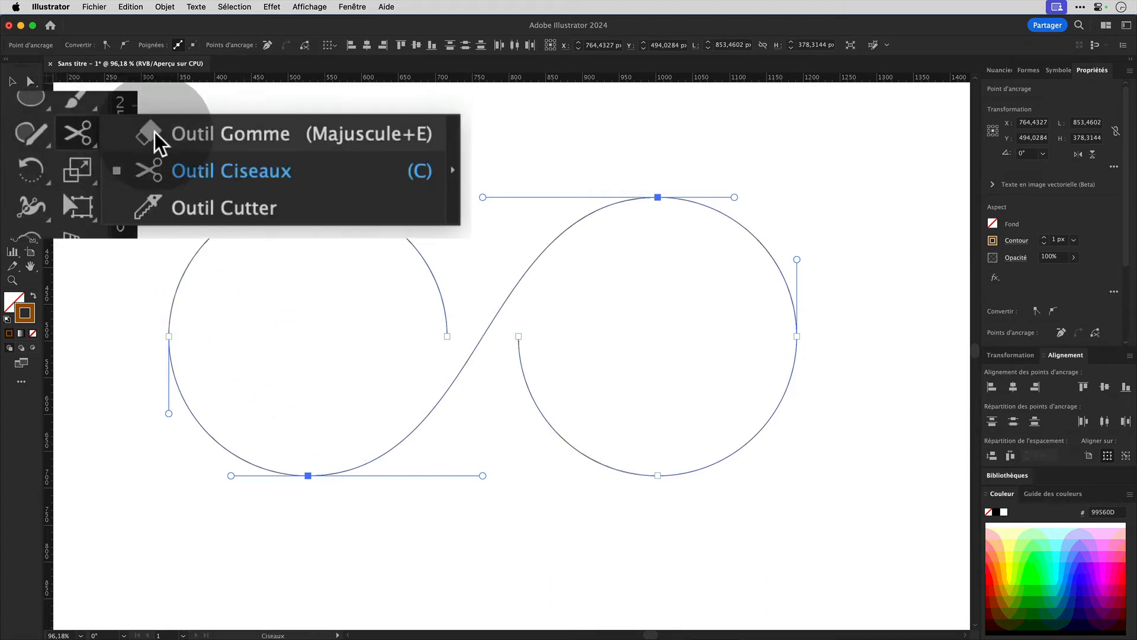
{"action": "left_click", "coordinate": [152, 172]}
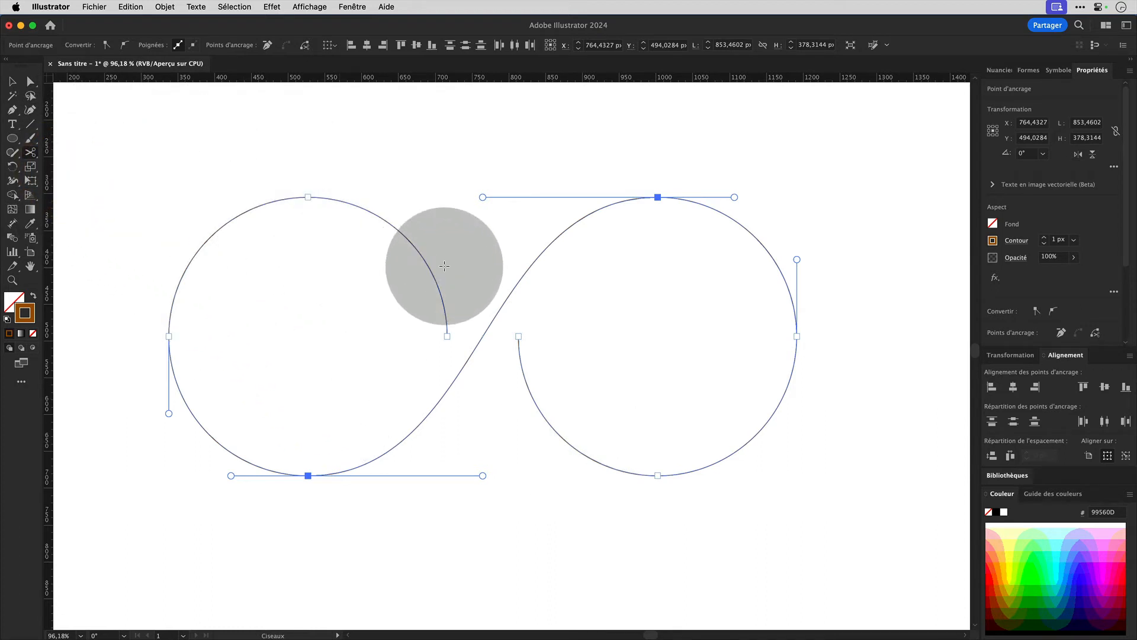
{"action": "left_click", "coordinate": [414, 247]}
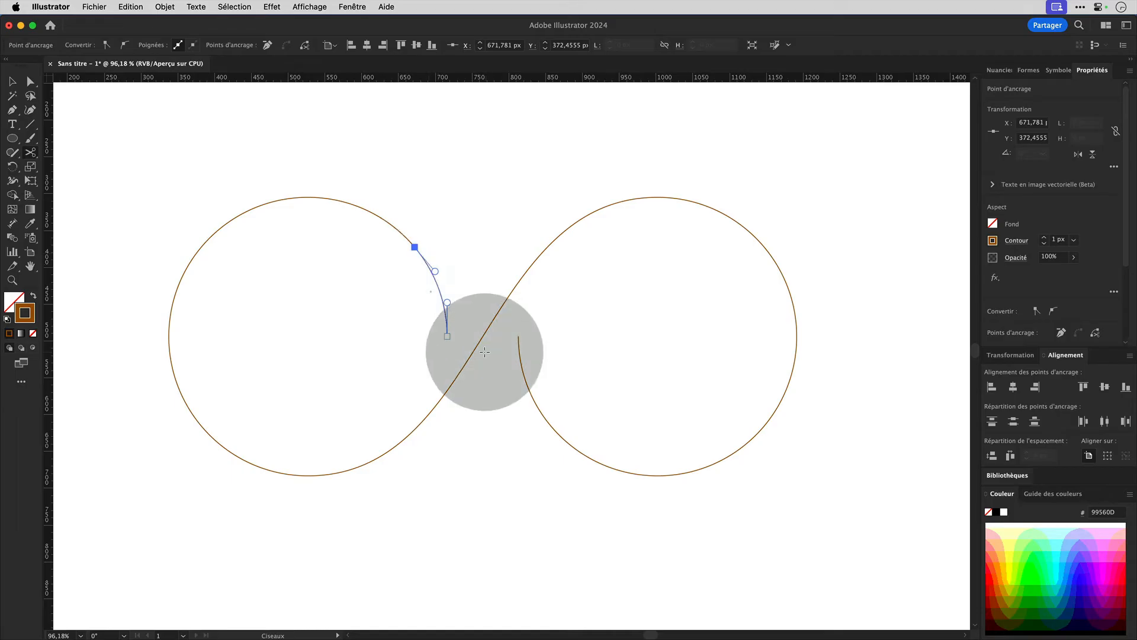
{"action": "left_click", "coordinate": [30, 82]}
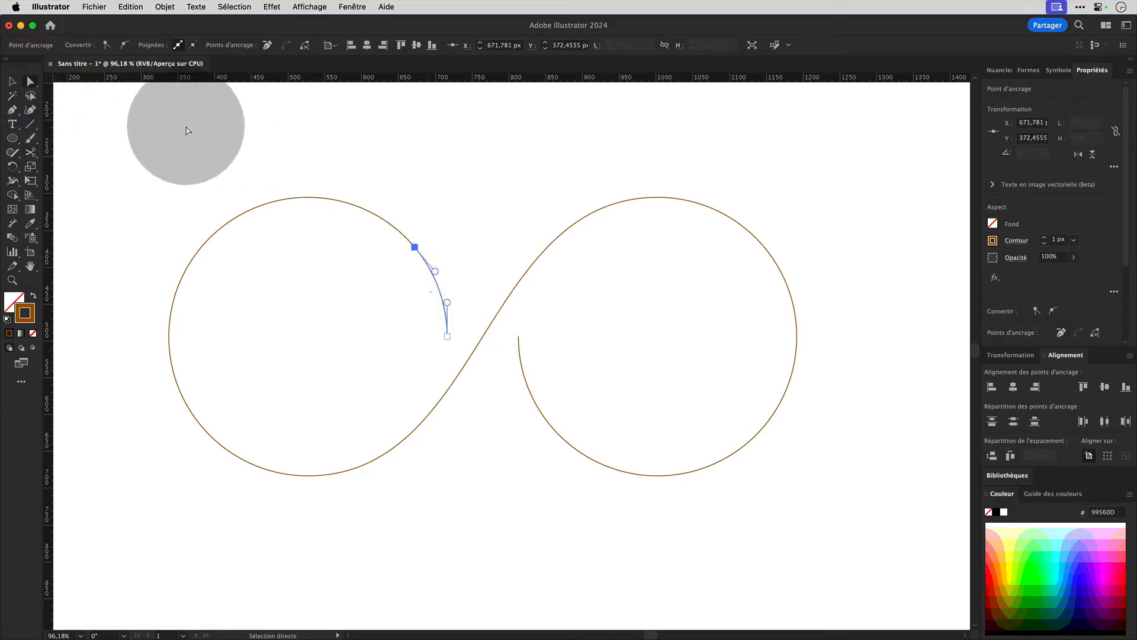
{"action": "left_click", "coordinate": [445, 283]}
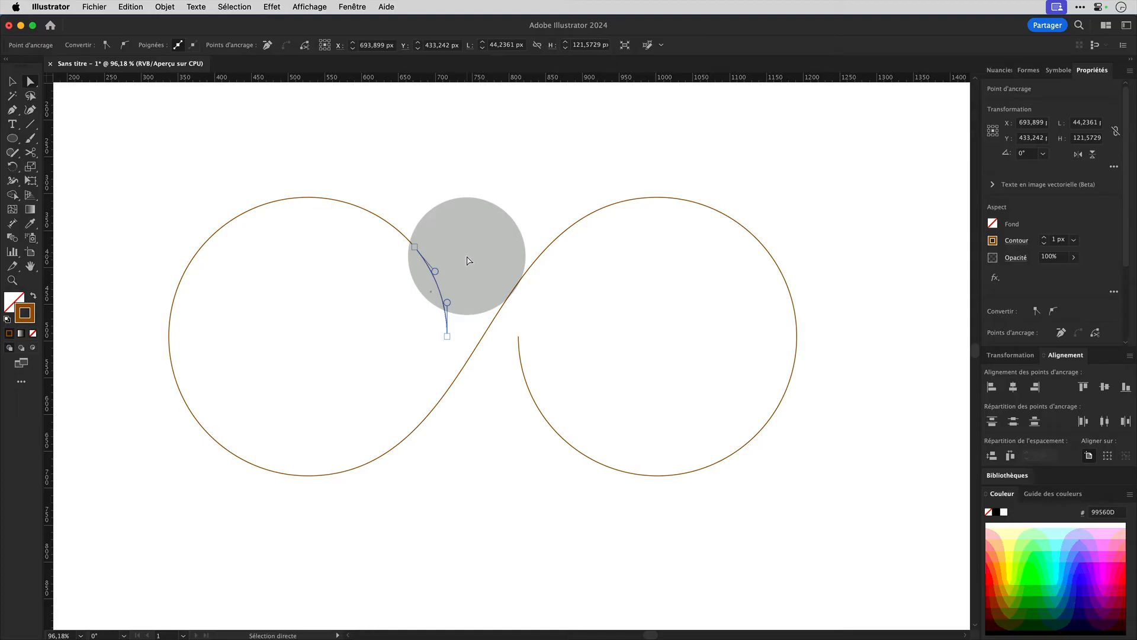
{"action": "key", "text": "Delete"}
{"action": "key", "text": "BackSpace"}
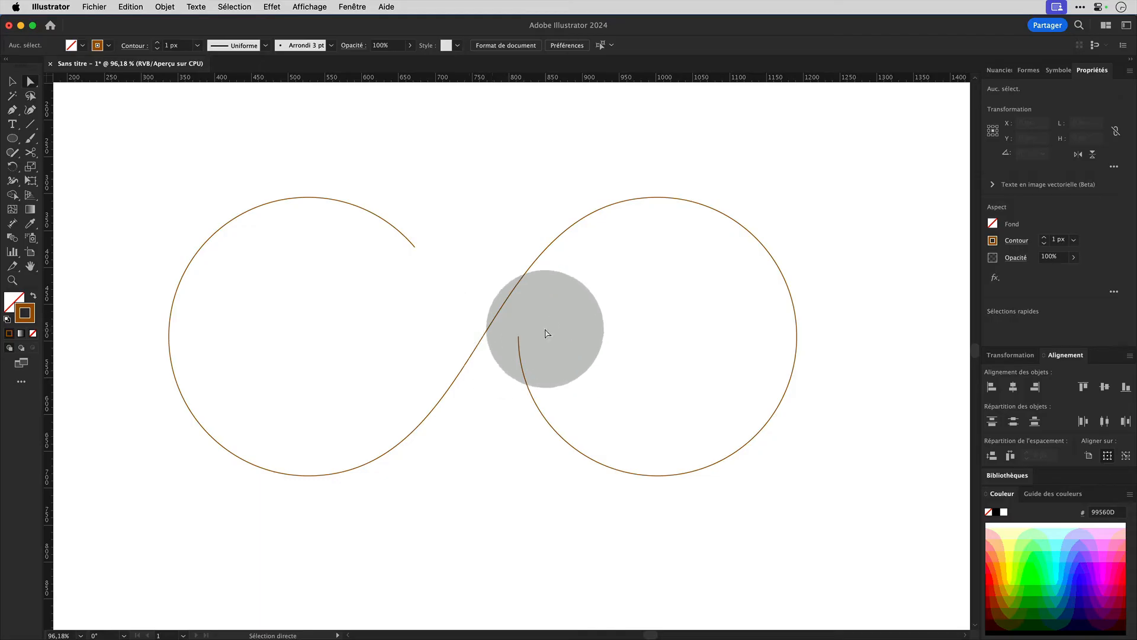
- Select any stray points (Points isolés) left in the document
{"action": "left_click", "coordinate": [235, 6]}
{"action": "mouse_move", "coordinate": [260, 142]}
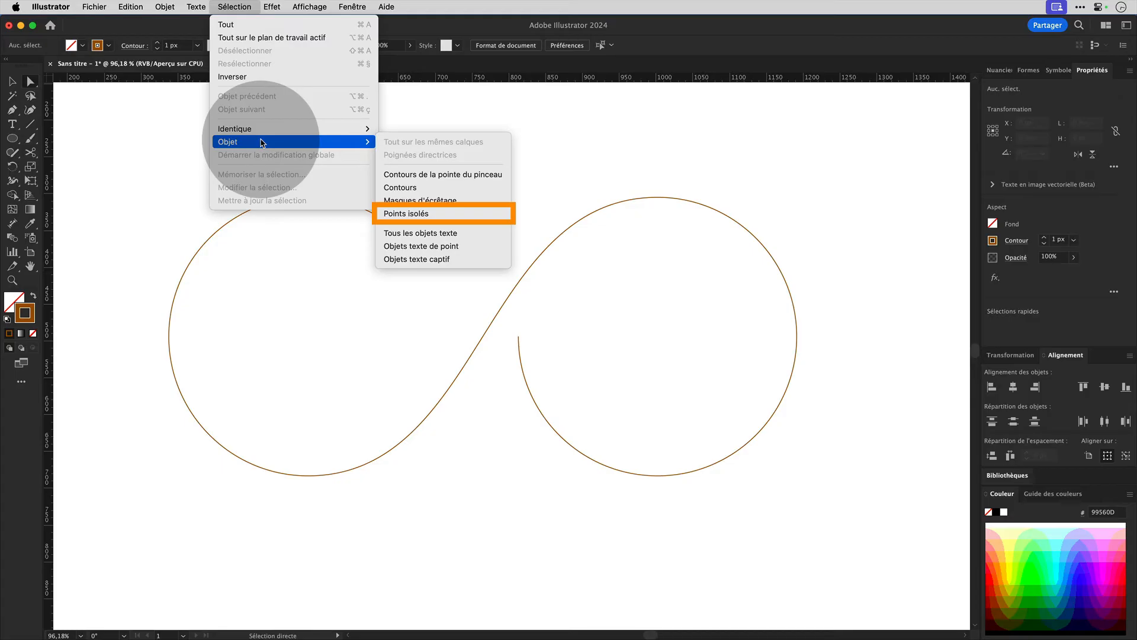
{"action": "left_click", "coordinate": [432, 212]}
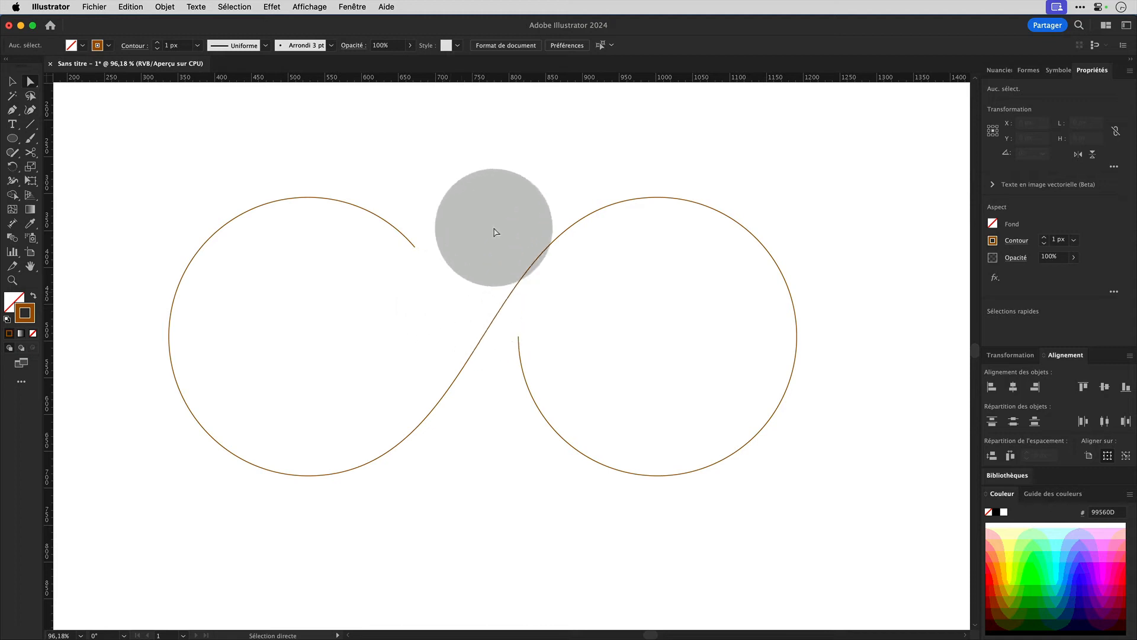
- Delete the right loop's lower-left arc, then duplicate the short upper-right arc of the left loop as a separate path
{"action": "left_click", "coordinate": [539, 410]}
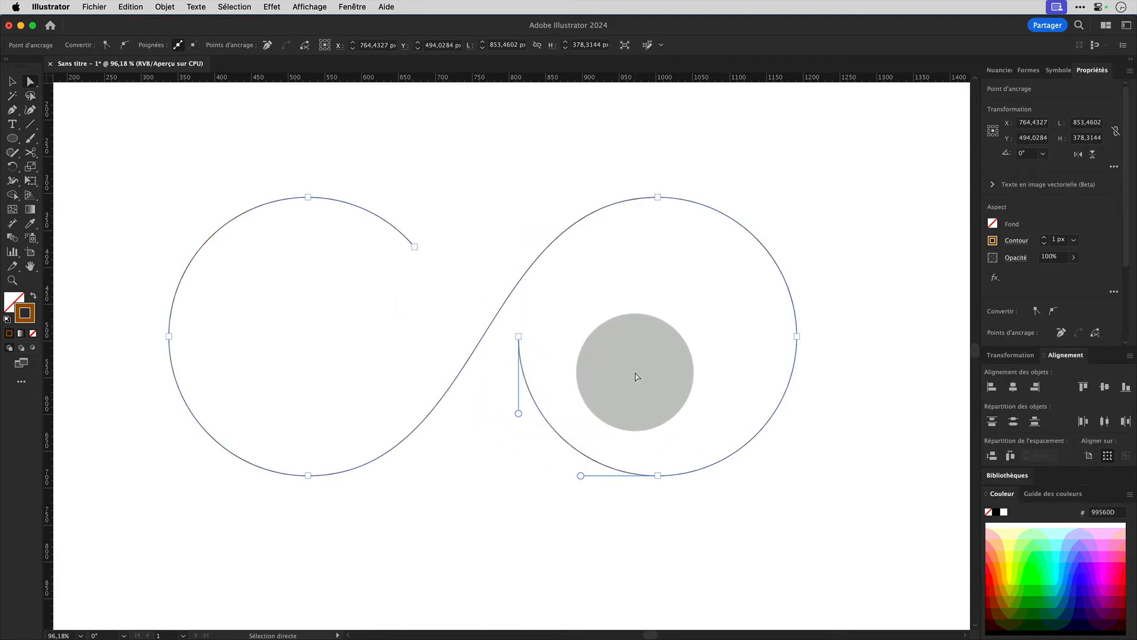
{"action": "left_click", "coordinate": [360, 207]}
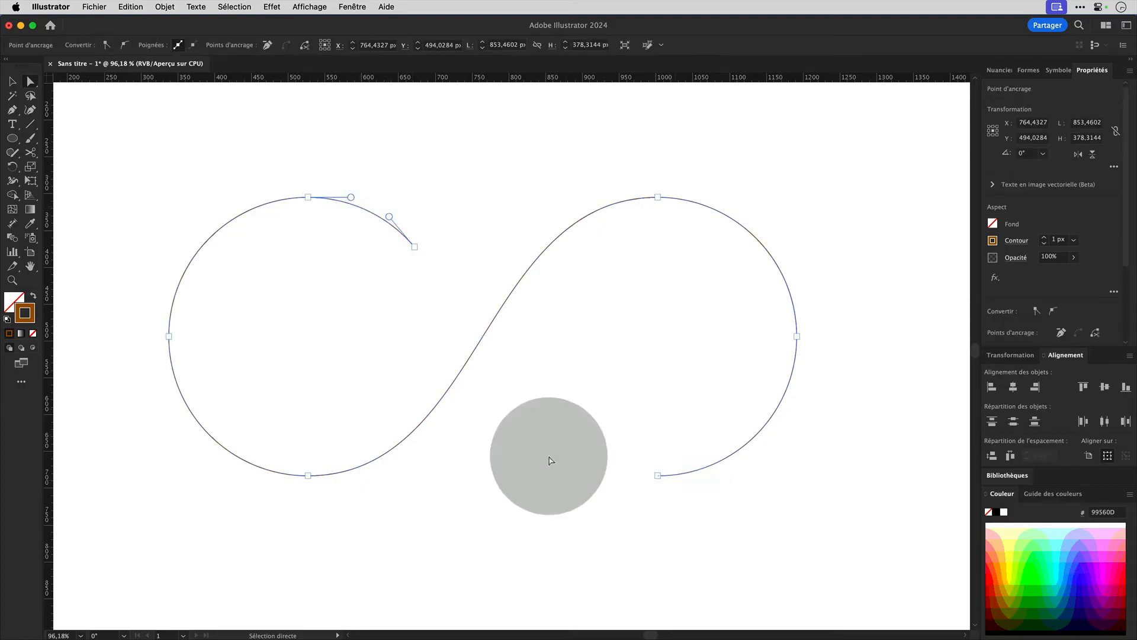
{"action": "key", "text": "super"}
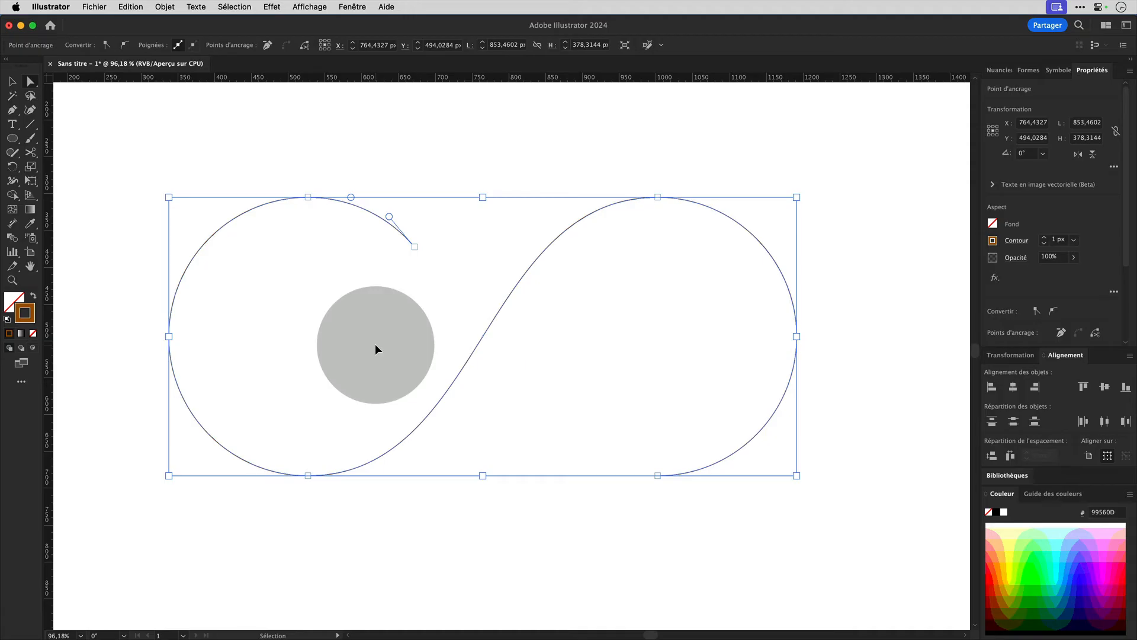
{"action": "key", "text": "super+v"}
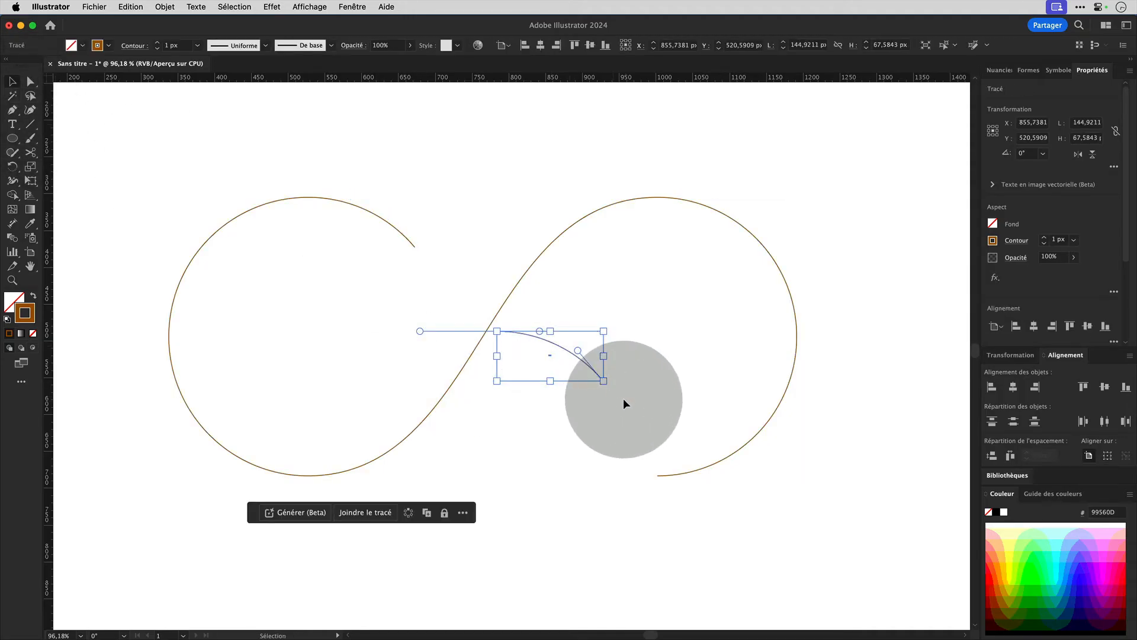
- Rotate the duplicated arc 180° and snap its lower end anchor onto the open bottom anchor of the right loop
{"action": "left_click_drag", "start_coordinate": [601, 388], "coordinate": [530, 402]}
{"action": "left_click_drag", "start_coordinate": [457, 368], "coordinate": [426, 310]}
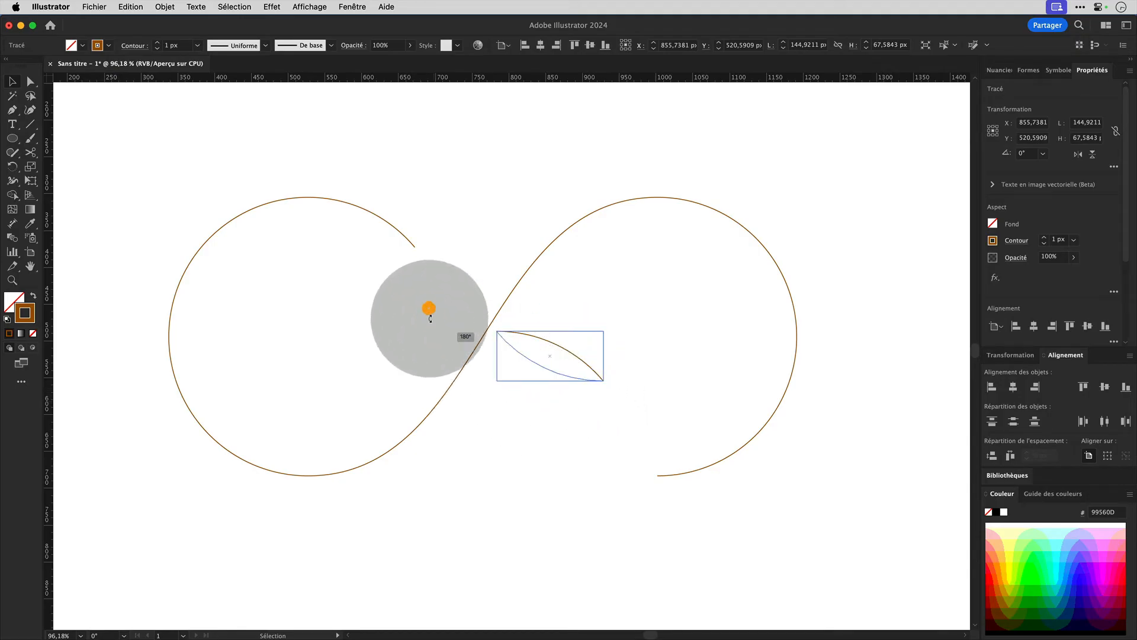
{"action": "left_click_drag", "start_coordinate": [616, 386], "coordinate": [662, 482]}
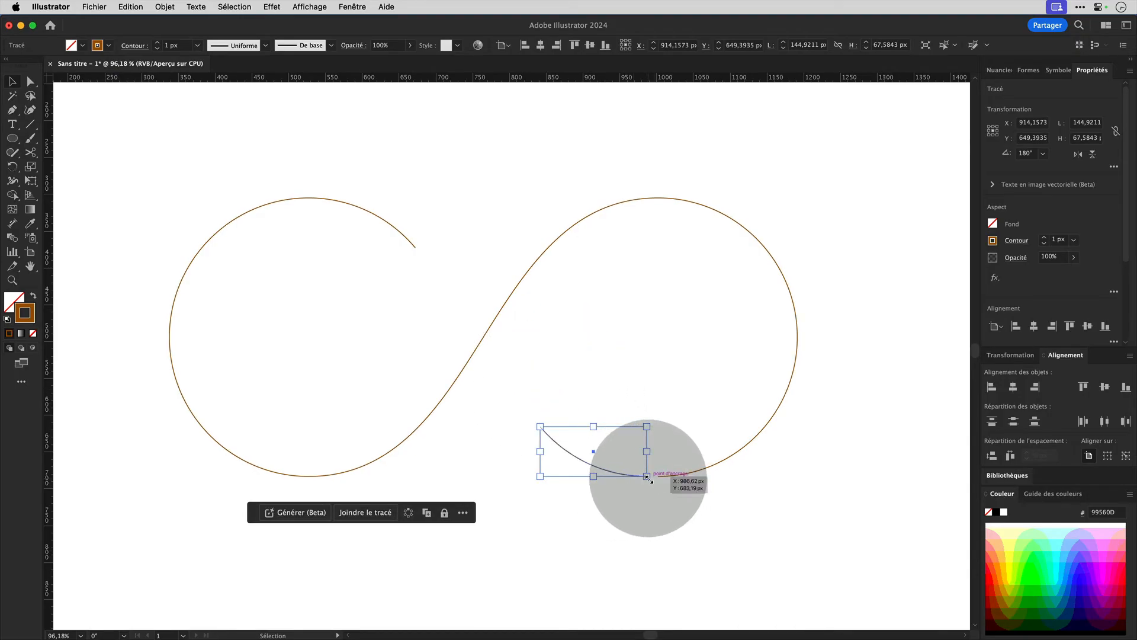
{"action": "left_click", "coordinate": [30, 79]}
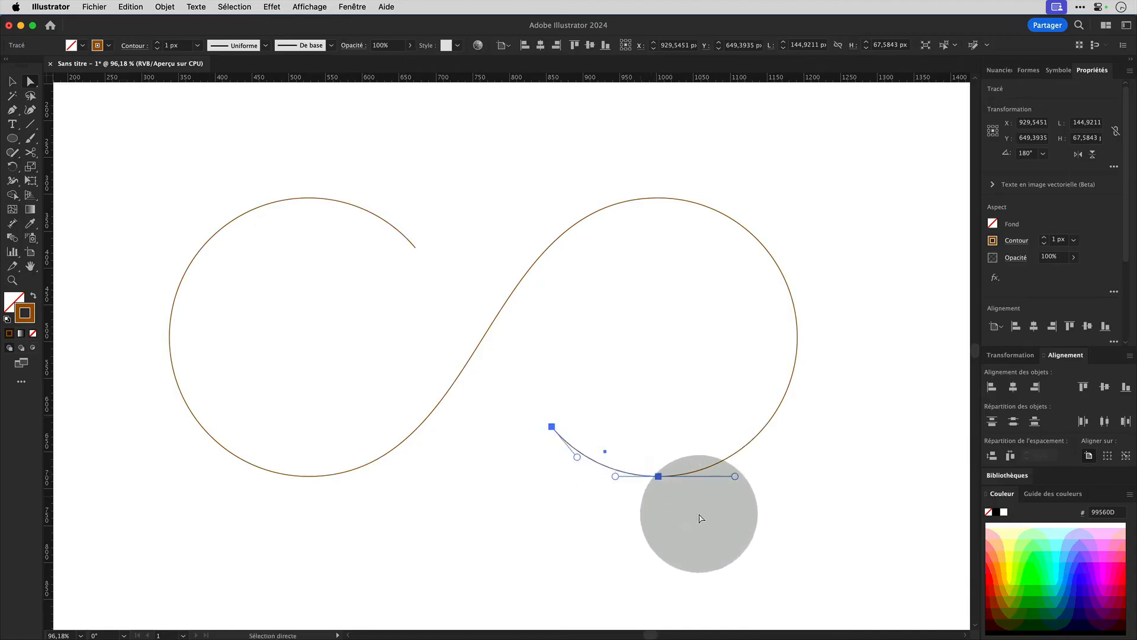
- Select the main curve together with the rotated arc and join them into a single path
{"action": "left_click", "coordinate": [12, 81]}
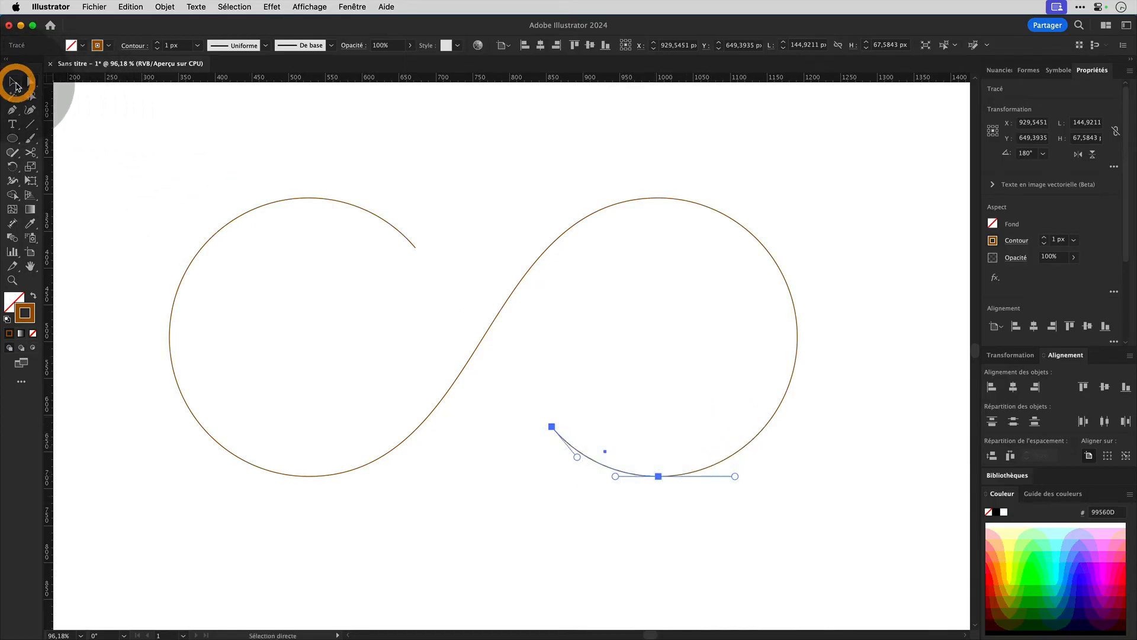
{"action": "left_click_drag", "start_coordinate": [710, 520], "coordinate": [620, 443]}
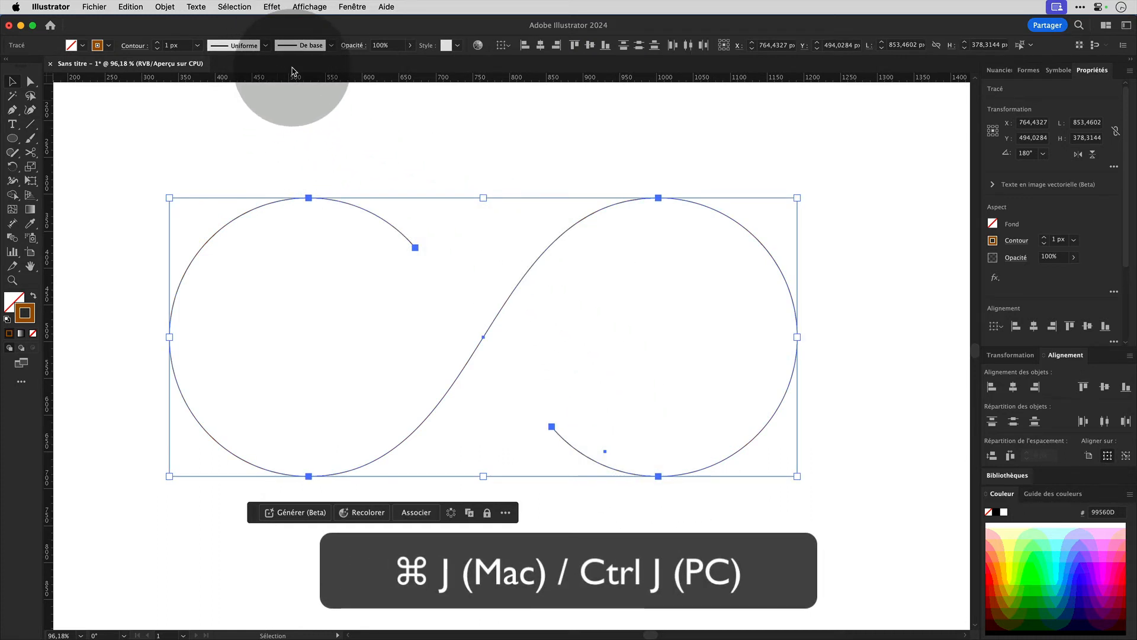
{"action": "key", "text": "super+j"}
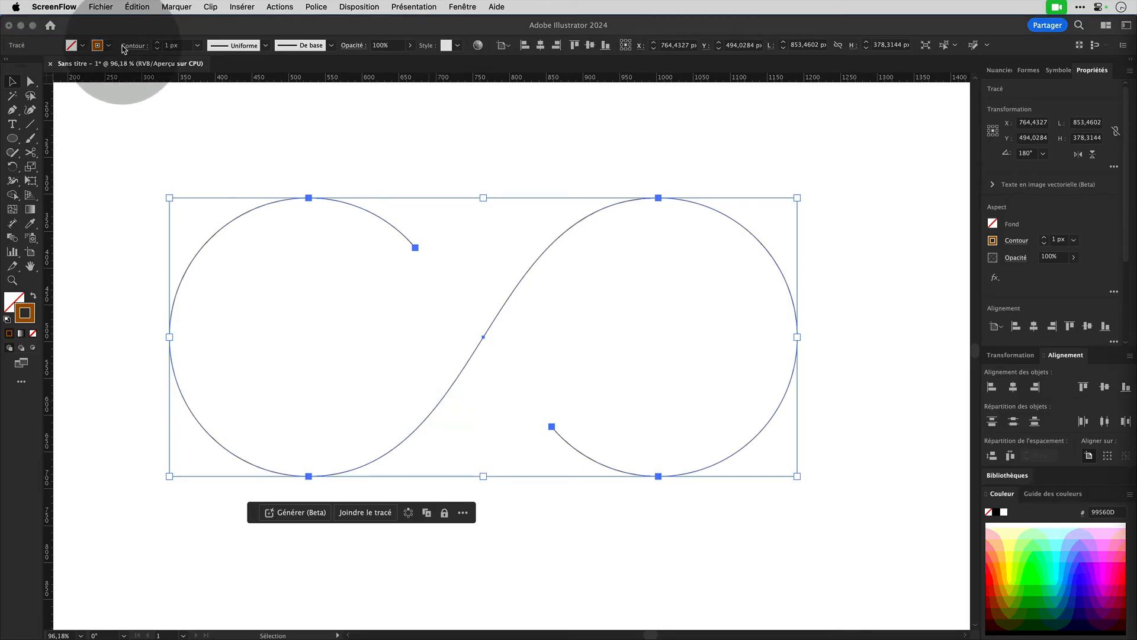
- Set the infinity path's stroke weight to 45 px with round corner joins (Sommet en arrondi)
{"action": "left_click", "coordinate": [159, 45]}
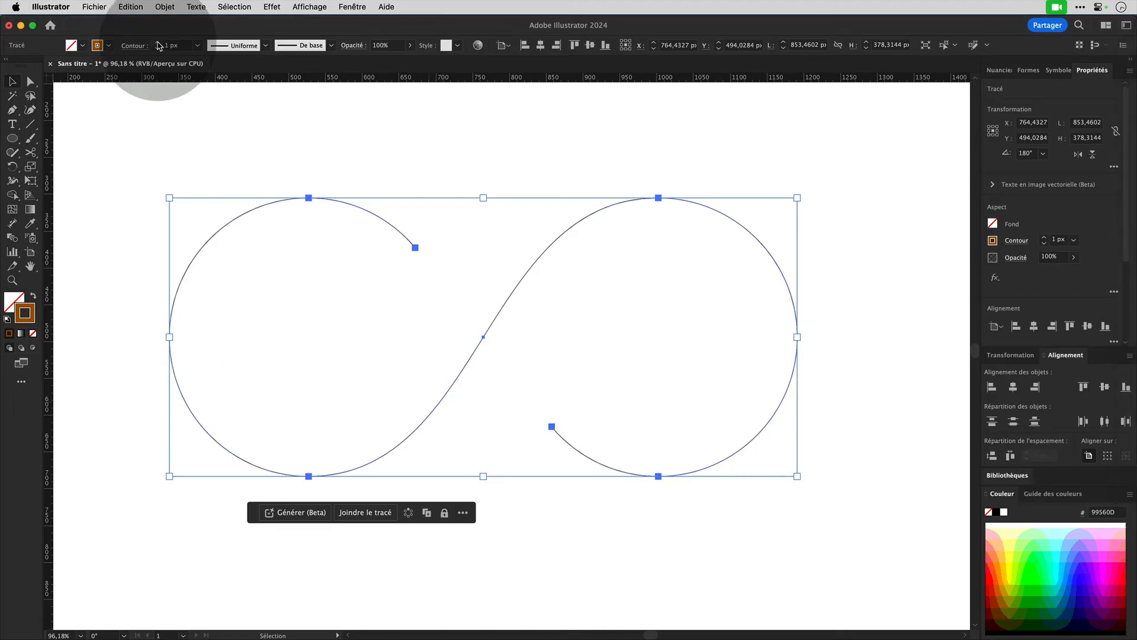
{"action": "left_click", "coordinate": [158, 43]}
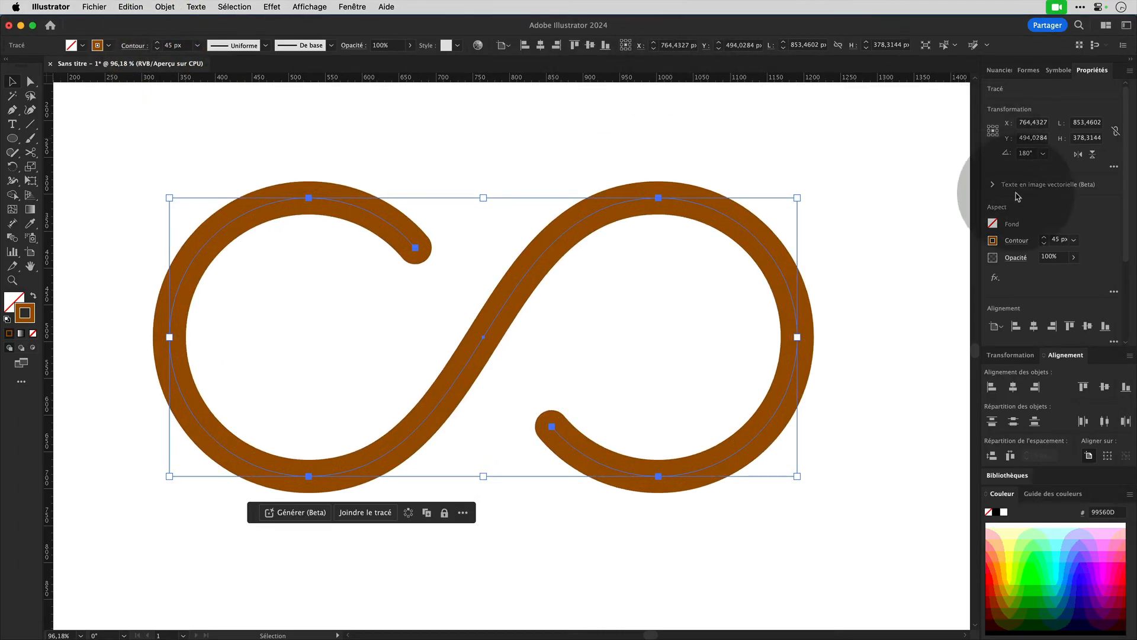
{"action": "left_click", "coordinate": [1022, 241]}
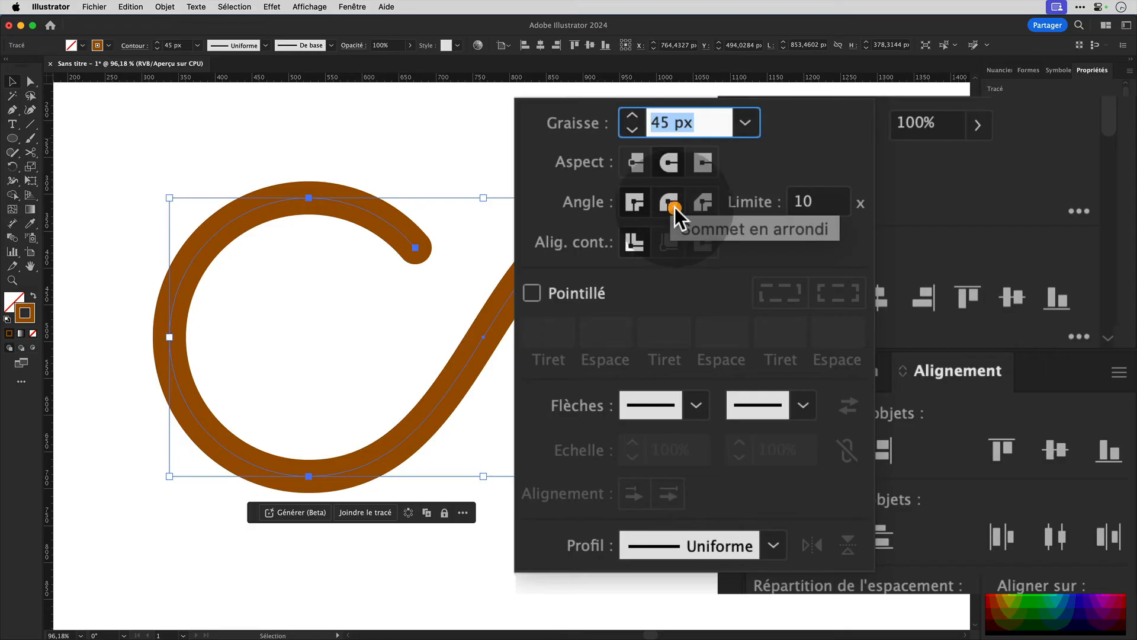
{"action": "left_click", "coordinate": [674, 208]}
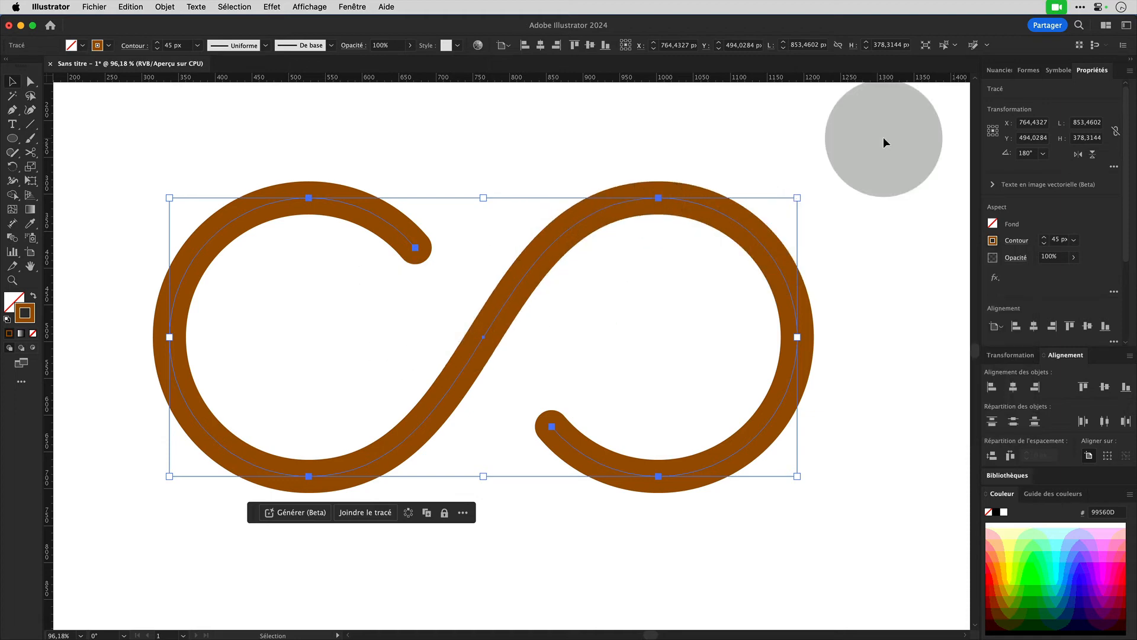
- Apply a 3D extrusion (3D et matières) to the infinity path with a depth (Profondeur) of 45 px
{"action": "left_click", "coordinate": [349, 7]}
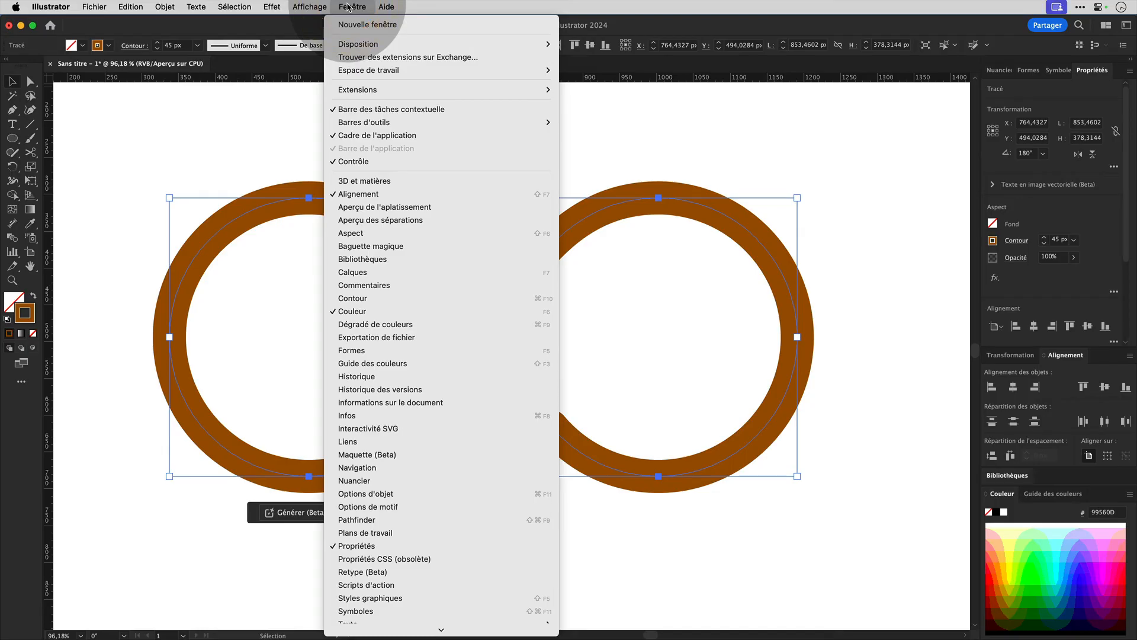
{"action": "left_click", "coordinate": [399, 181]}
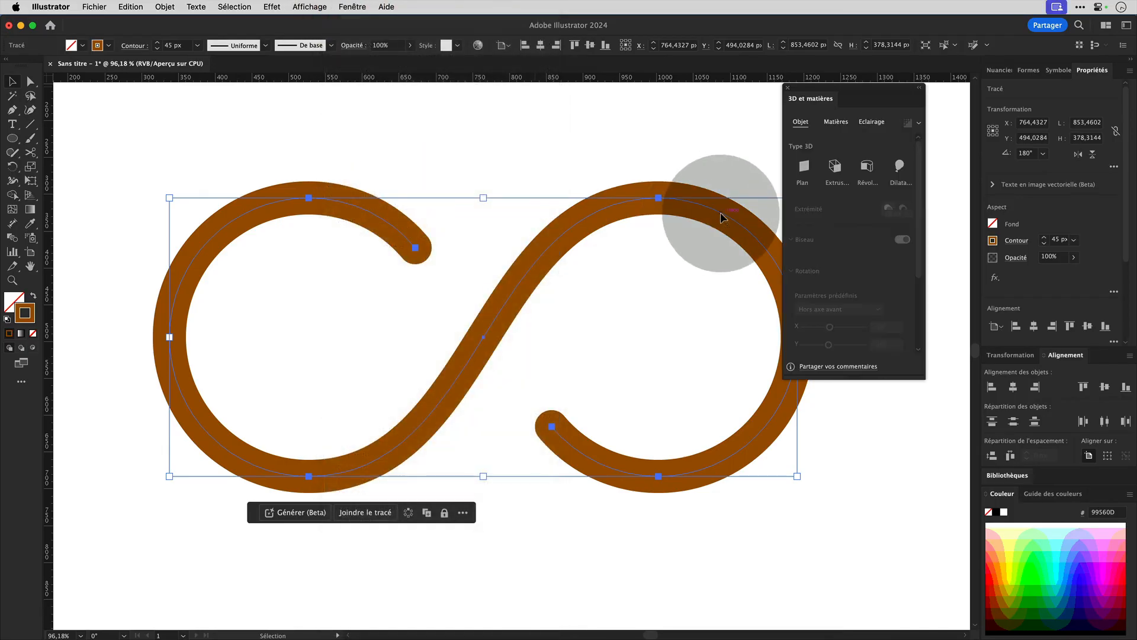
{"action": "left_click", "coordinate": [836, 169]}
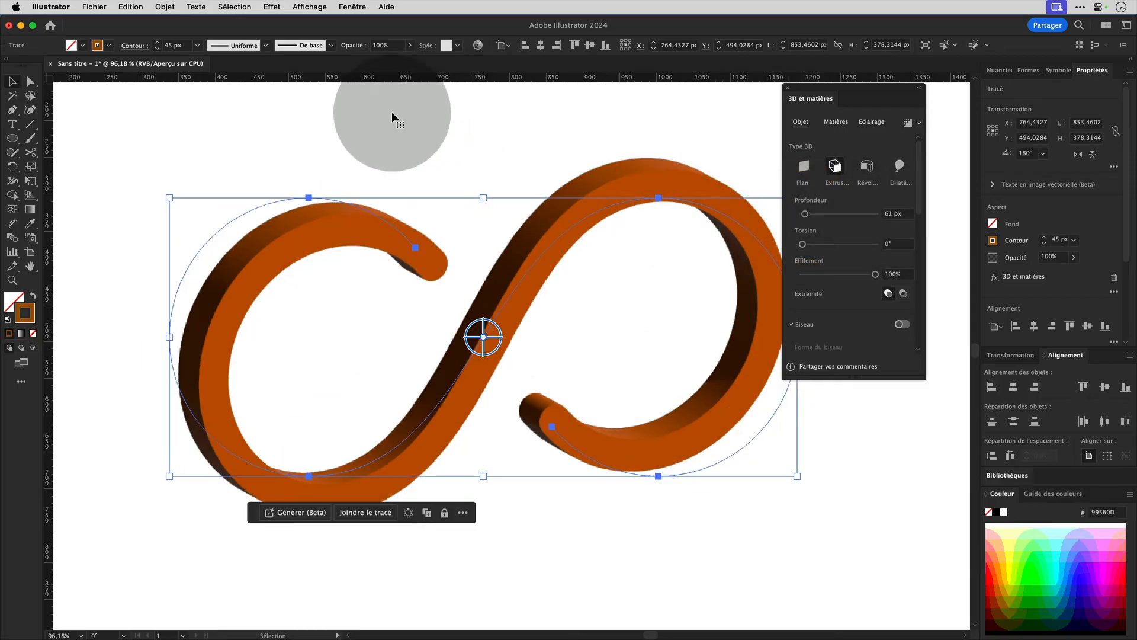
{"action": "left_click", "coordinate": [881, 214]}
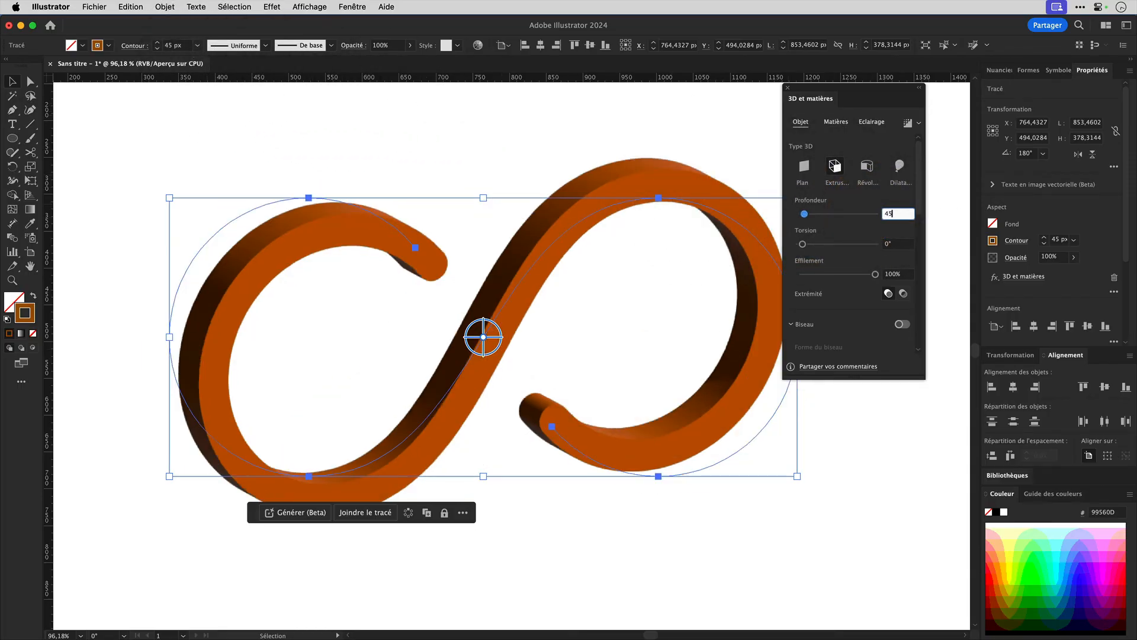
{"action": "left_click", "coordinate": [901, 217]}
{"action": "key", "text": "Return"}
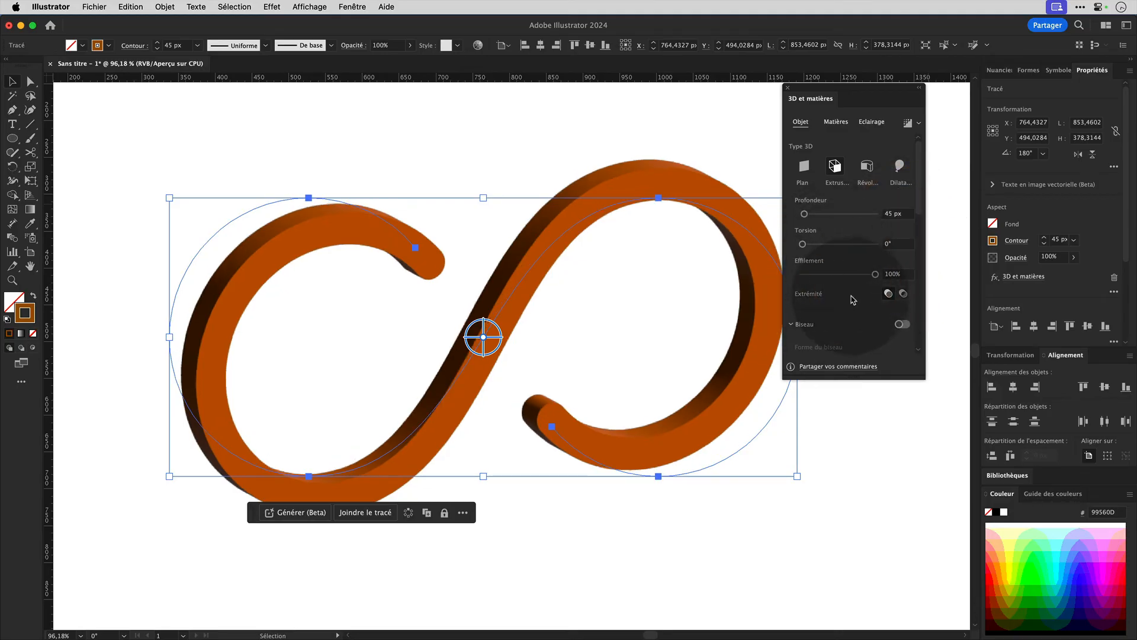
- Enable the bevel (Biseau) on the extruded path and set its shape to Arrondi
{"action": "left_click", "coordinate": [910, 327]}
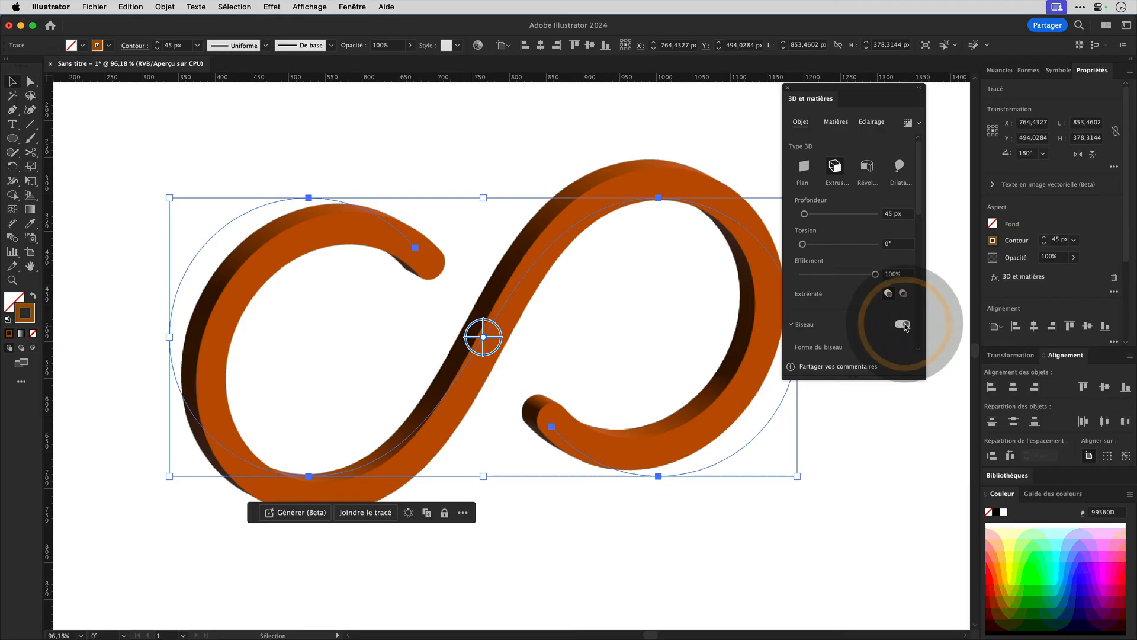
{"action": "scroll", "coordinate": [859, 296], "scroll_direction": "down", "scroll_amount": 2}
{"action": "left_click", "coordinate": [832, 295]}
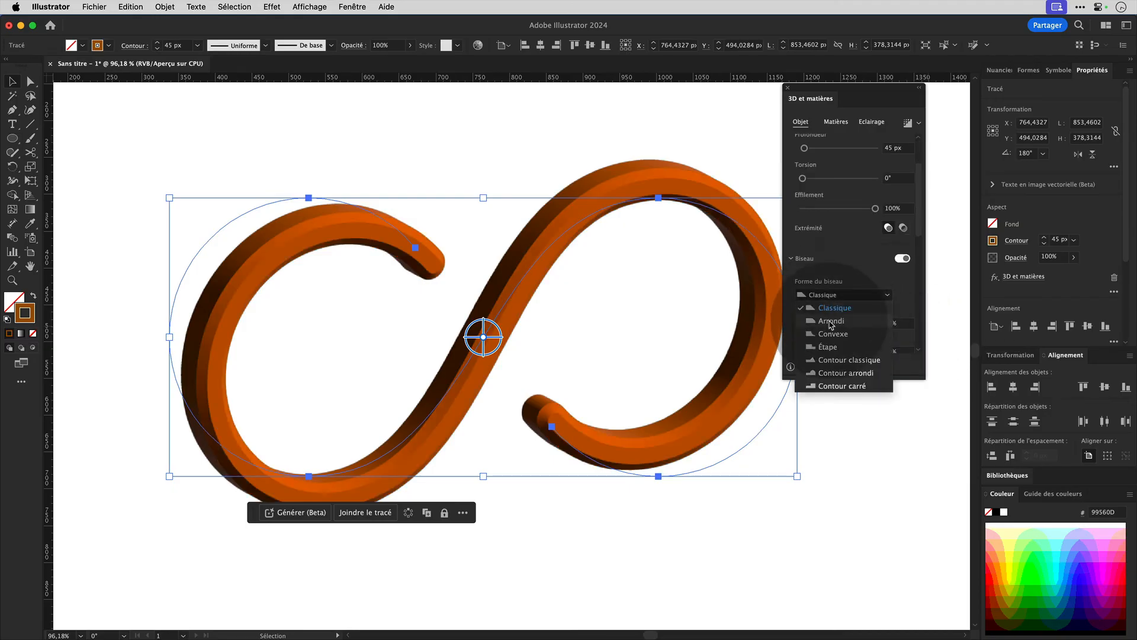
{"action": "left_click", "coordinate": [832, 321]}
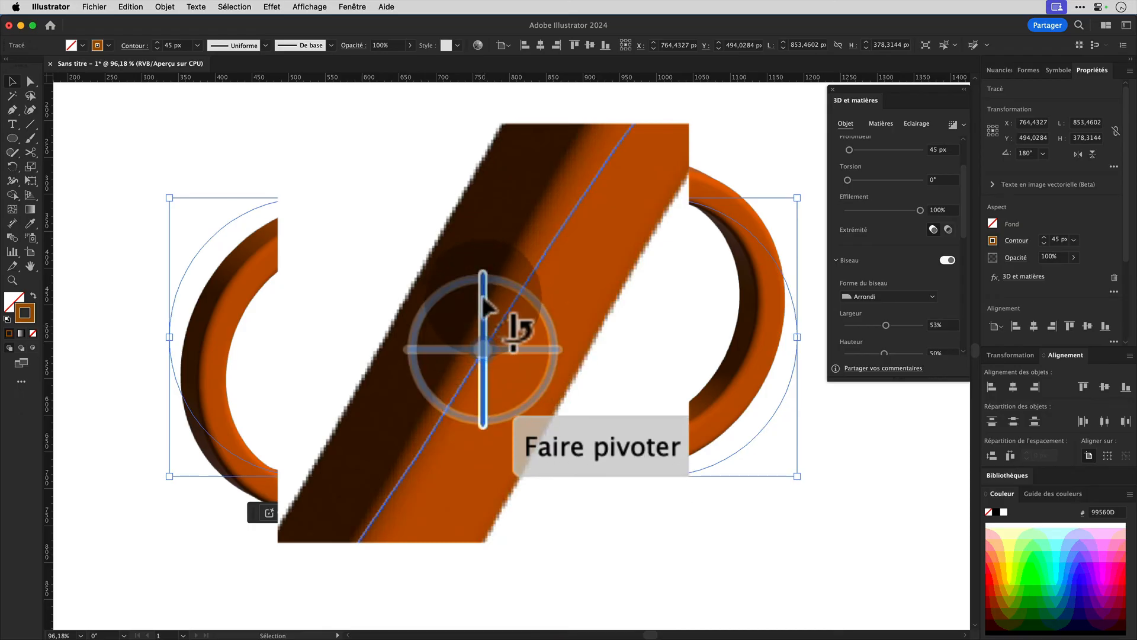
- Rotate the extruded infinity symbol in 3D around its Y, X and Z axes, finishing in a mostly frontal view
{"action": "left_click_drag", "start_coordinate": [479, 308], "coordinate": [398, 303]}
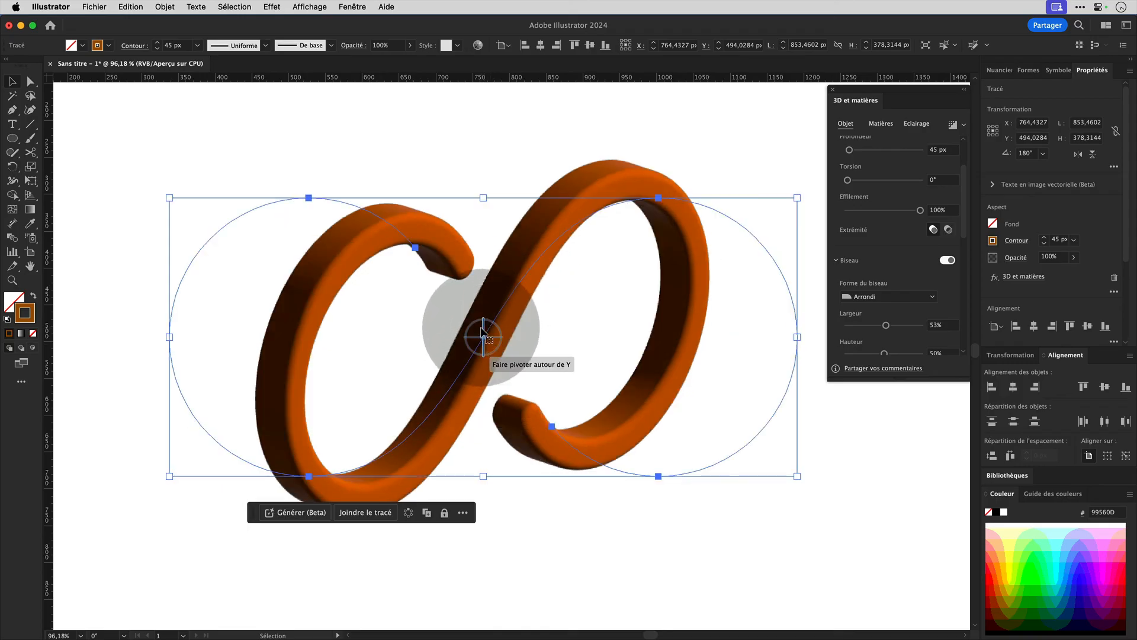
{"action": "mouse_move", "coordinate": [485, 333]}
{"action": "left_mouse_down"}
{"action": "mouse_move", "coordinate": [470, 330]}
{"action": "mouse_move", "coordinate": [492, 335]}
{"action": "mouse_move", "coordinate": [579, 294]}
{"action": "mouse_move", "coordinate": [492, 314]}
{"action": "left_mouse_up"}
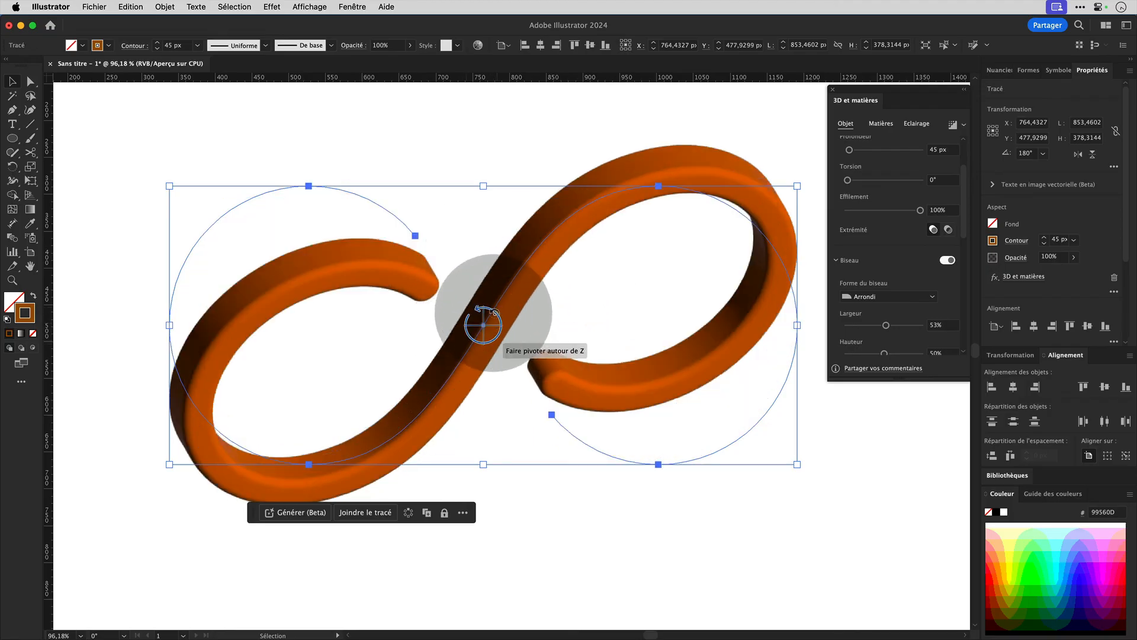
{"action": "mouse_move", "coordinate": [496, 313]}
{"action": "left_mouse_down"}
{"action": "mouse_move", "coordinate": [480, 308]}
{"action": "mouse_move", "coordinate": [511, 324]}
{"action": "left_mouse_up"}
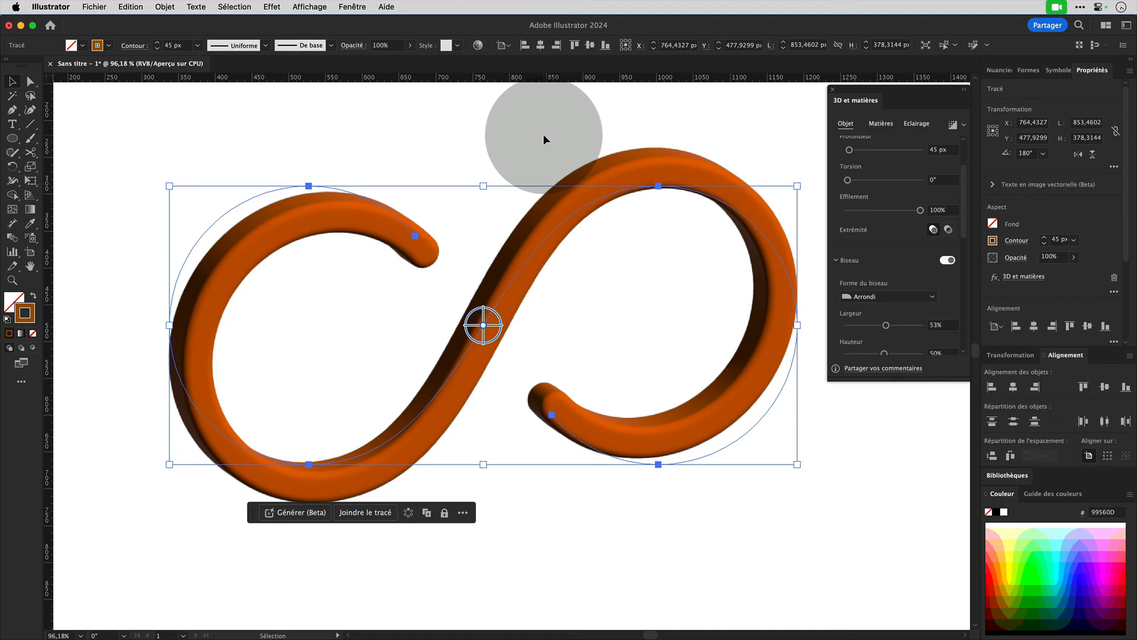